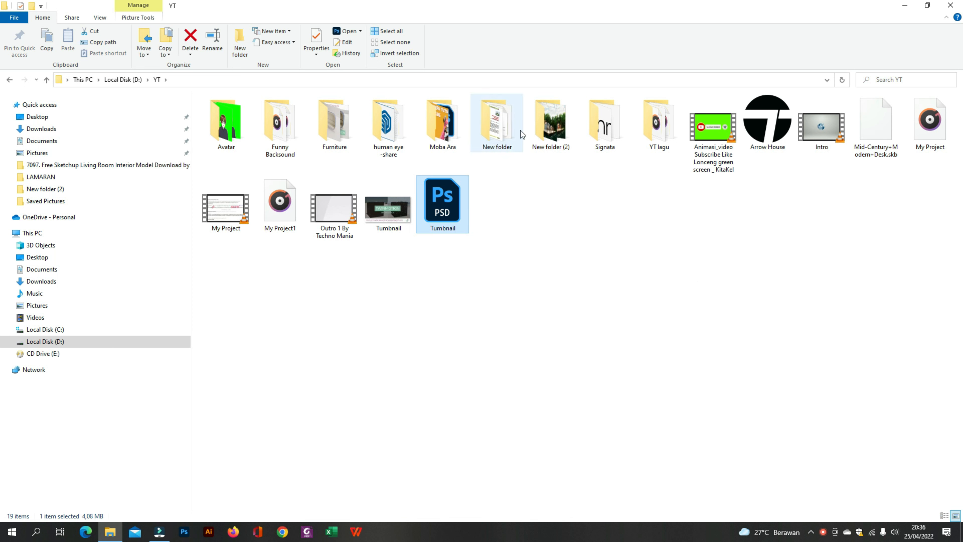
Check the files in the 7097 living room interior model folder inside the Signata folder
double_click(601, 127)
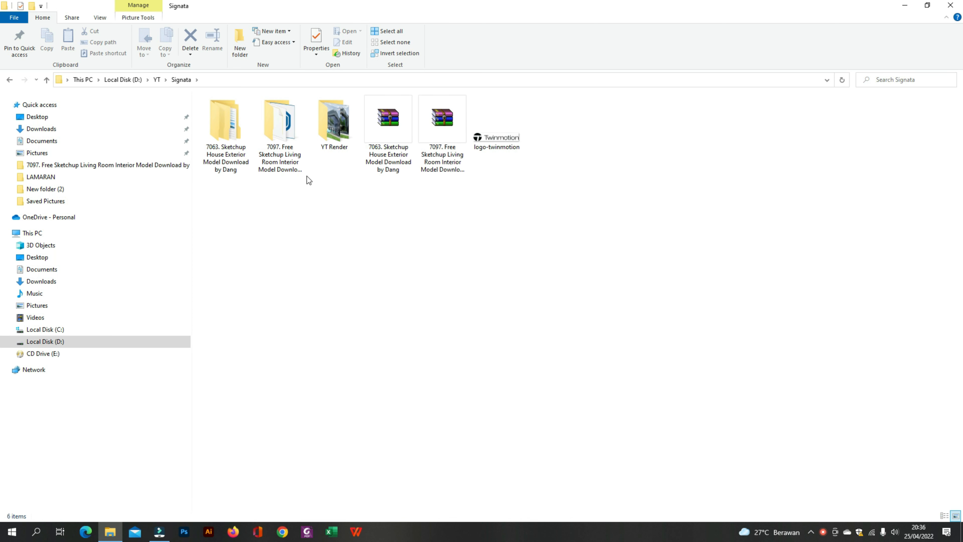
double_click(280, 125)
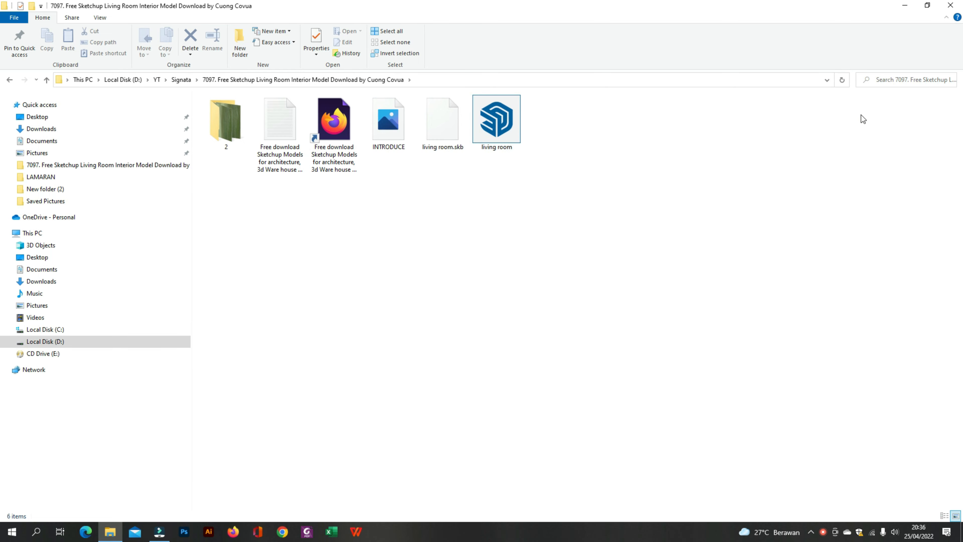
left_click(905, 5)
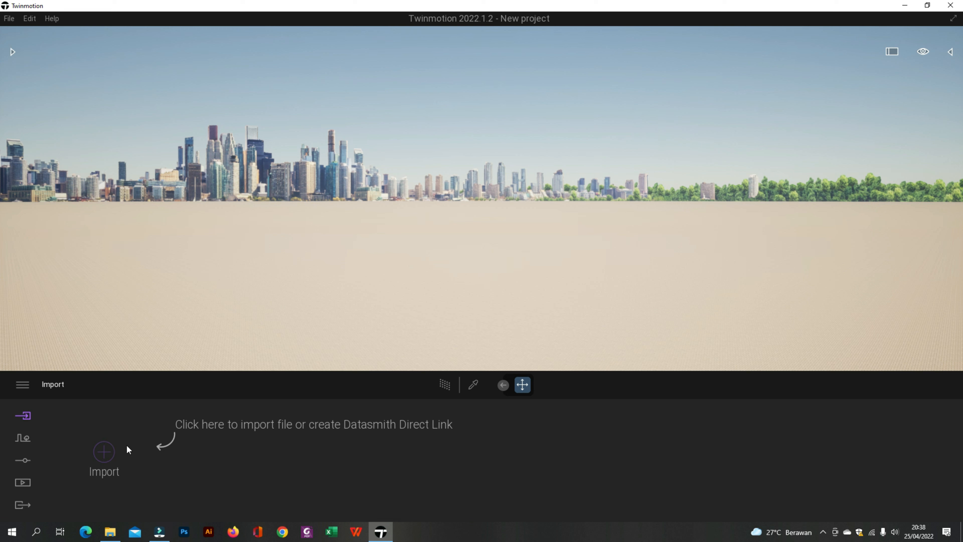
Import living room.skp from the 7097 model folder in D:/YT/Signata as geometry, collapsed by material
left_click(103, 452)
left_click(529, 253)
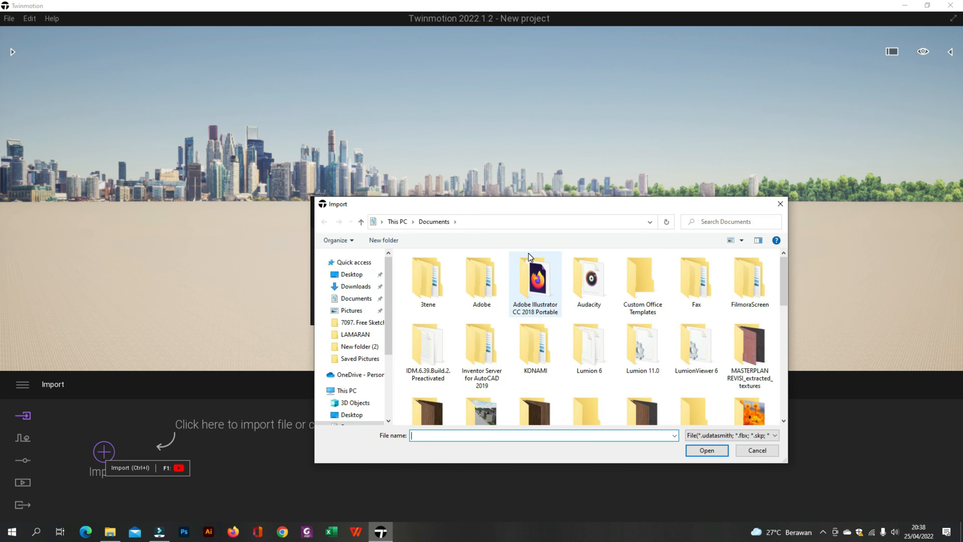
scroll(359, 384, "down", 3)
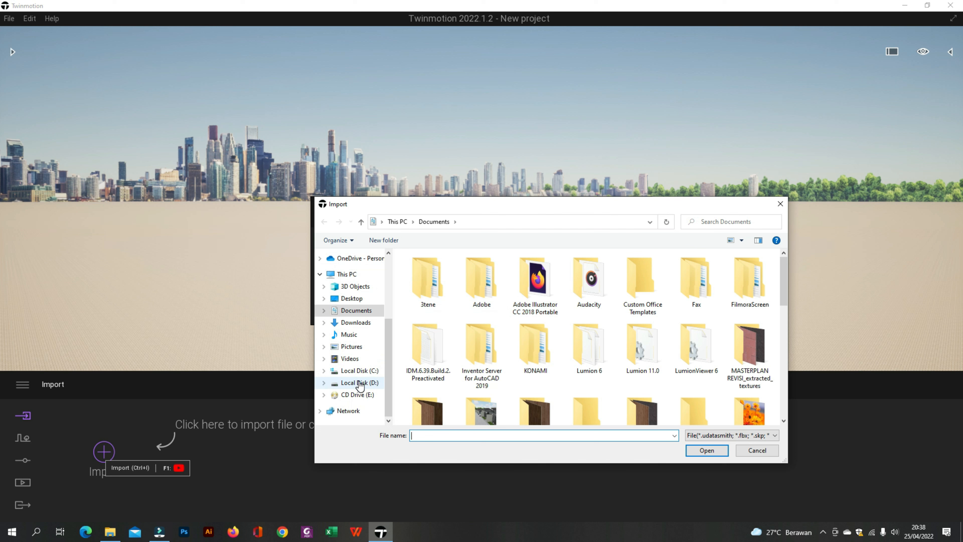
left_click(359, 383)
scroll(653, 342, "down", 5)
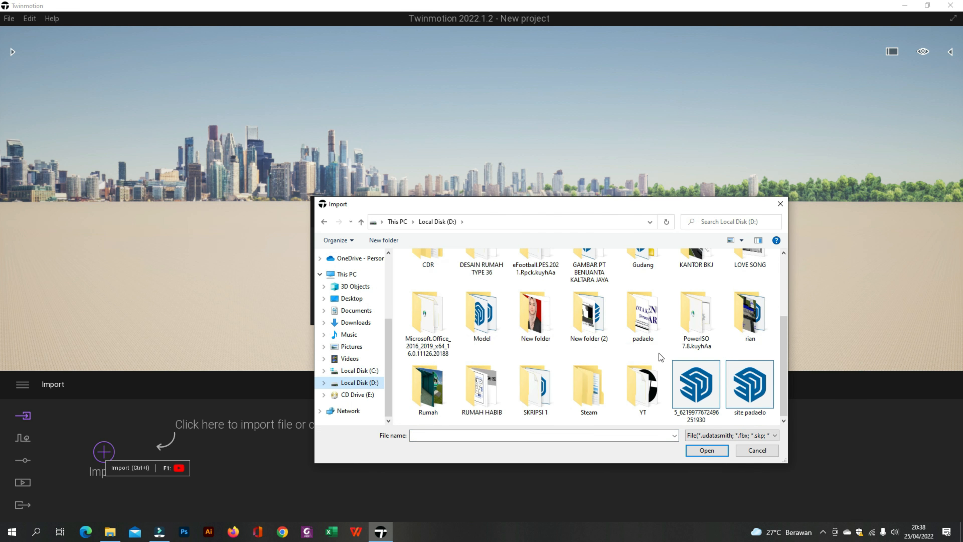
double_click(645, 387)
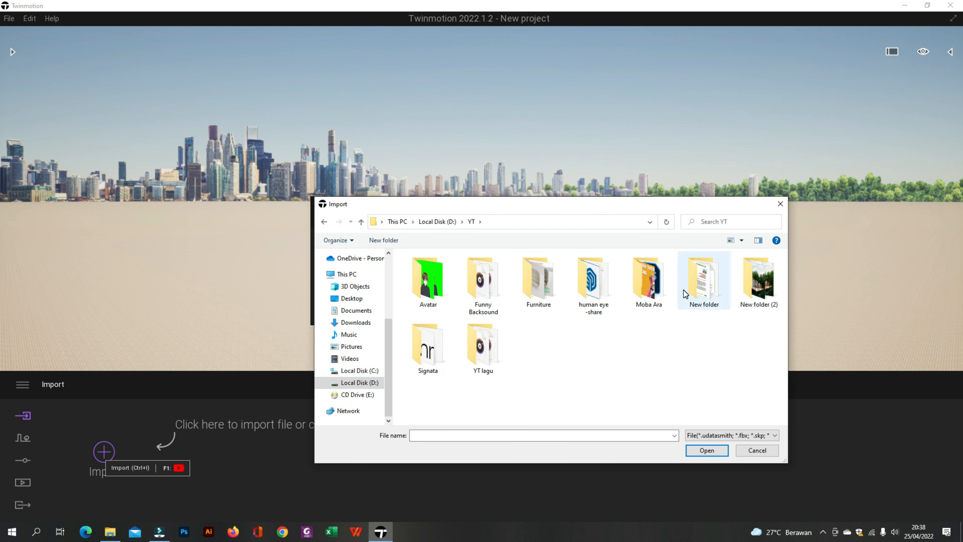
double_click(421, 361)
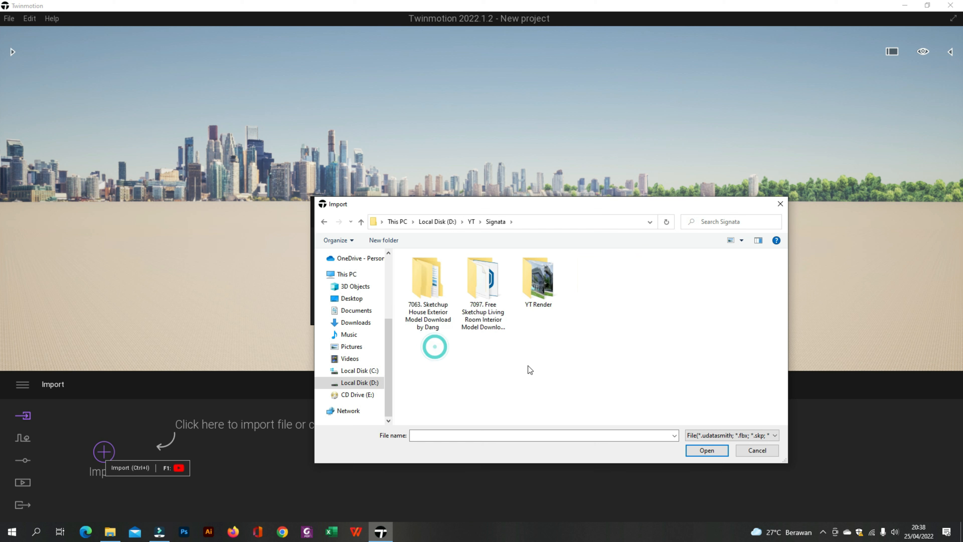
double_click(482, 287)
left_click(434, 291)
left_click(707, 457)
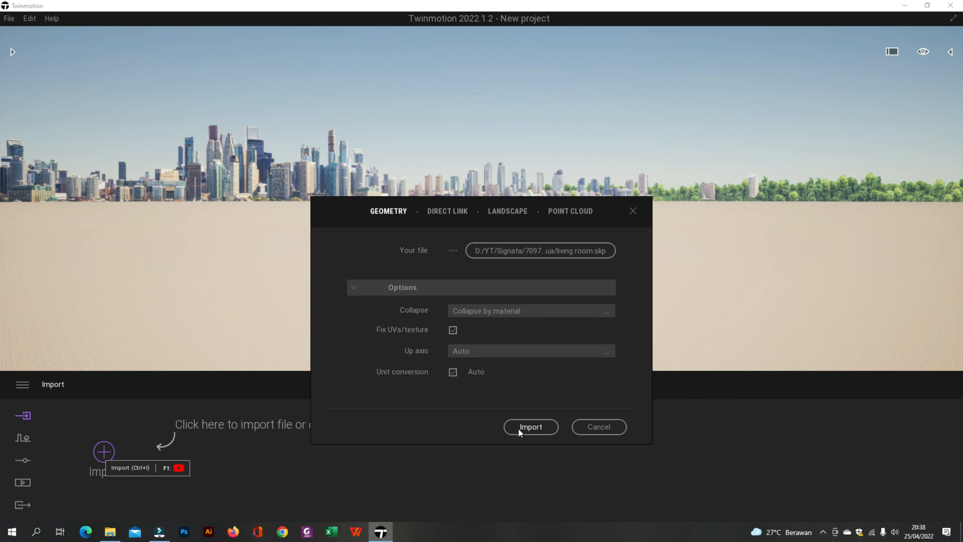
left_click(519, 430)
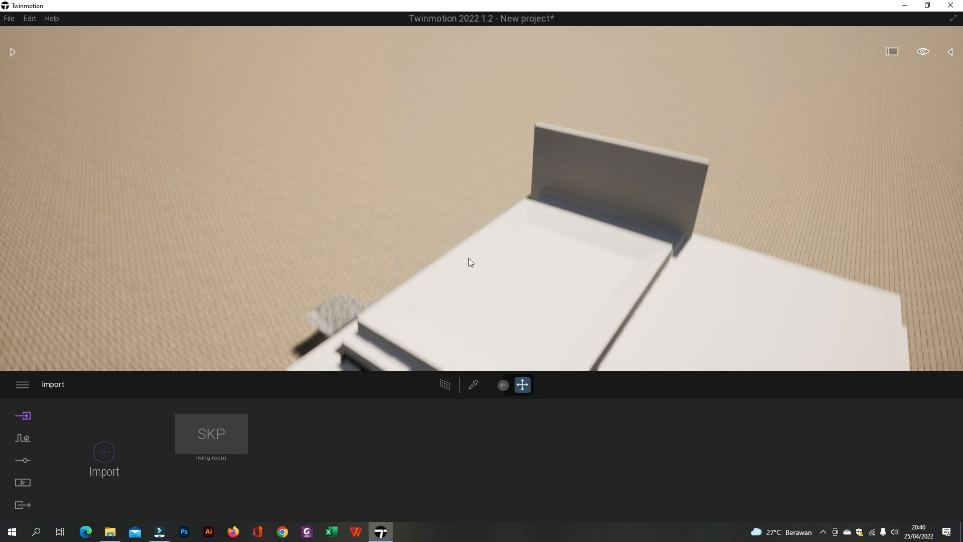
Frame the living room's sofa wall from the front and create a media image of that view
middle_click_drag(469, 259, 483, 170)
scroll(469, 258, "down", 3)
key("w")
right_click_drag(484, 171, 620, 222)
key("w")
key("w")
key("d")
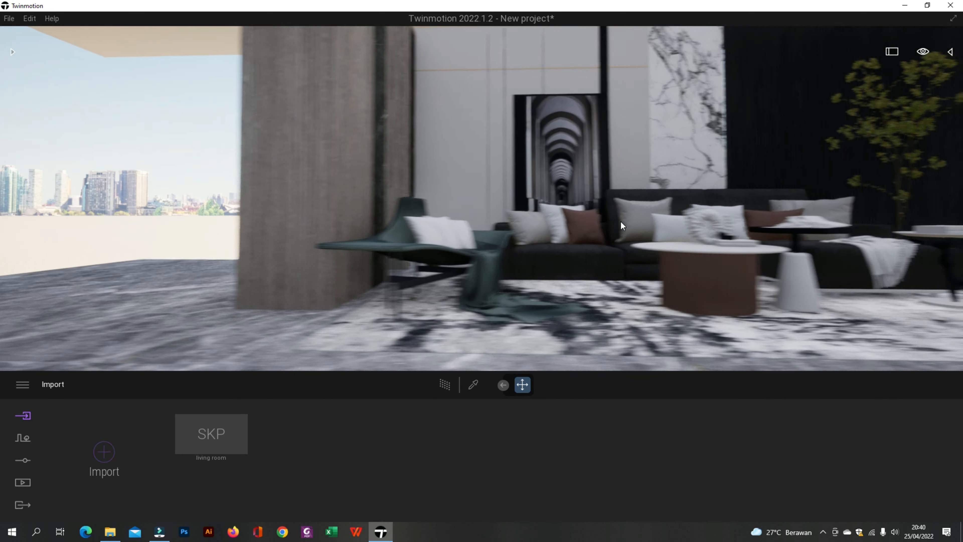
key("s")
key("w")
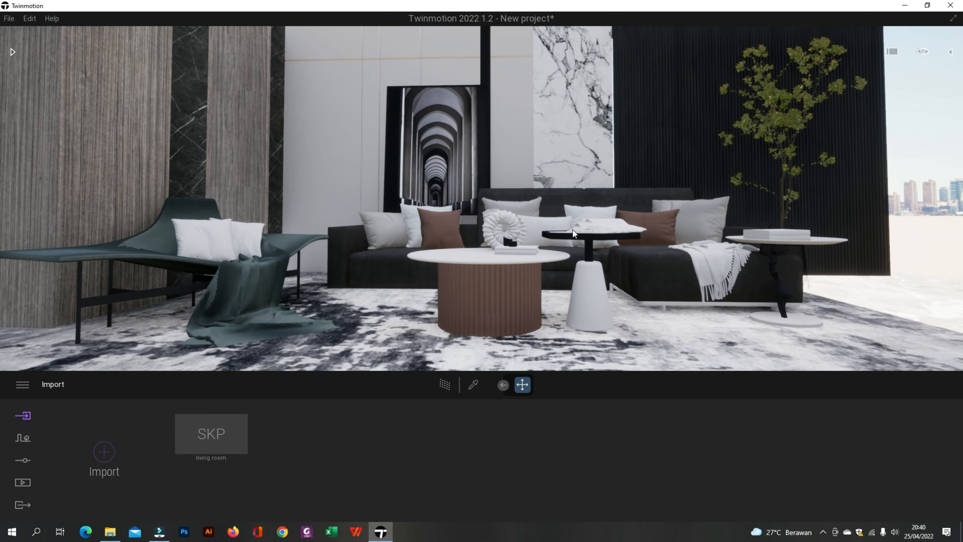
left_click(23, 482)
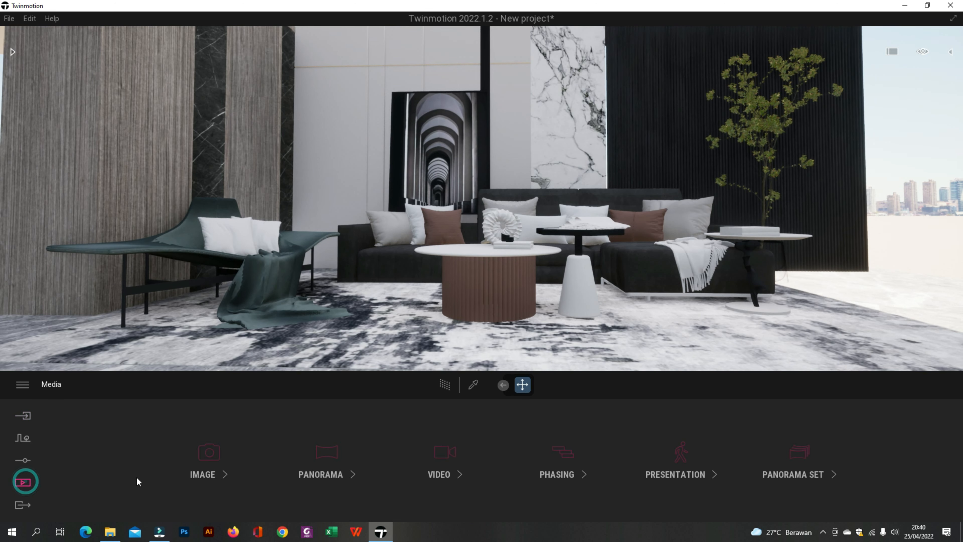
left_click(192, 460)
left_click(102, 452)
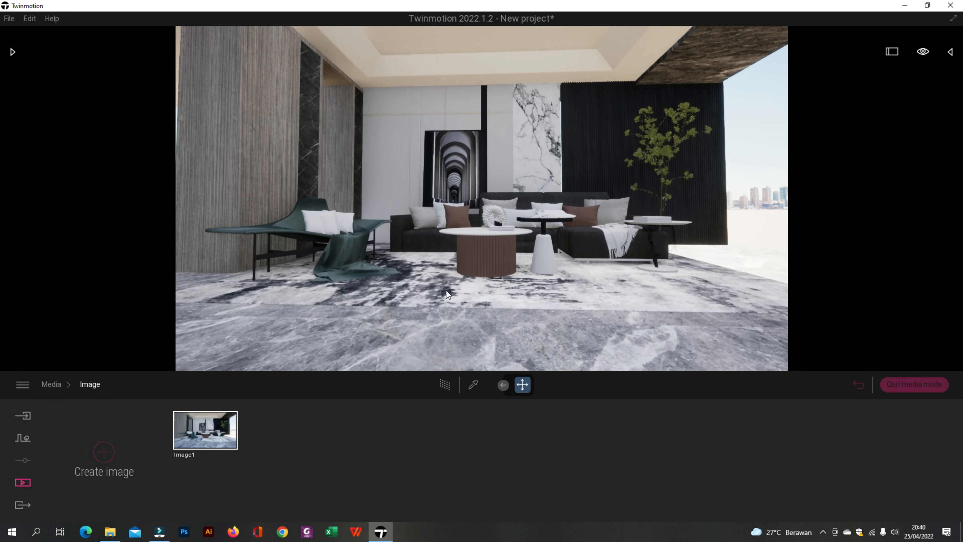
Turn on parallelism in Image1's camera settings and set the FOV to 70
left_click(222, 456)
left_click(228, 455)
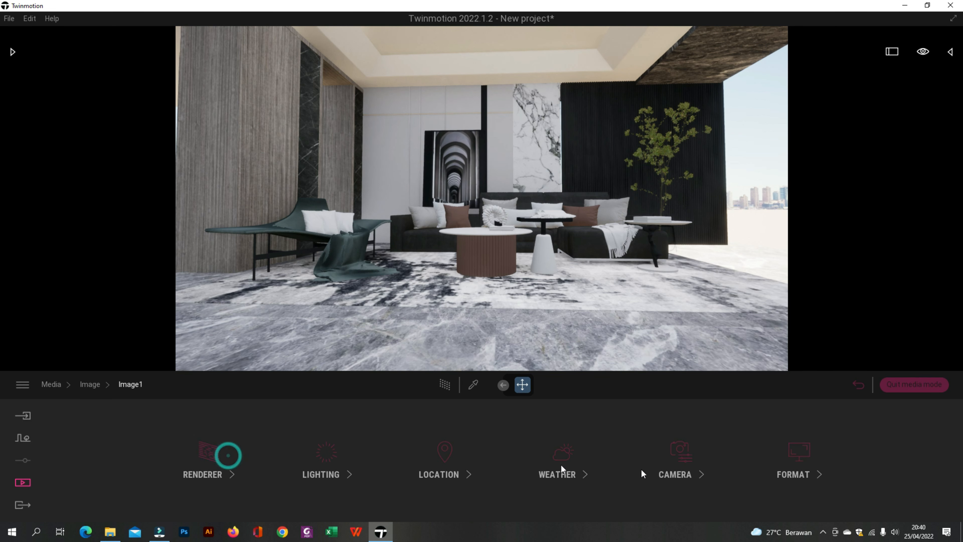
left_click(681, 462)
left_click(395, 457)
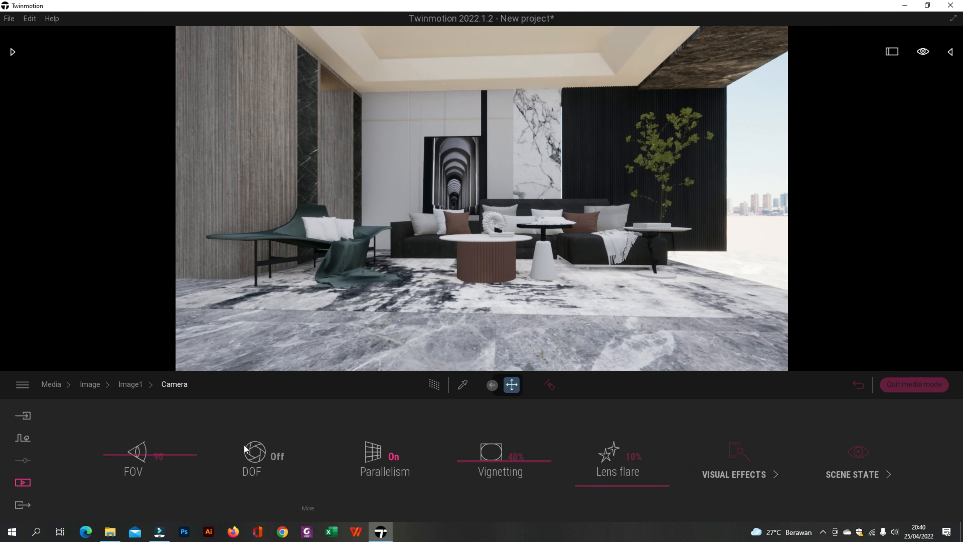
left_click(160, 456)
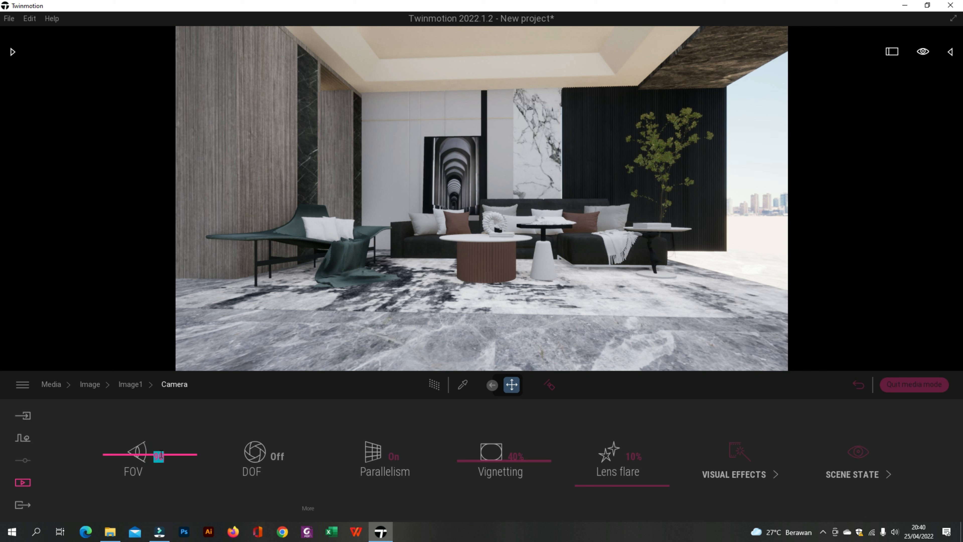
type("70")
key("Return")
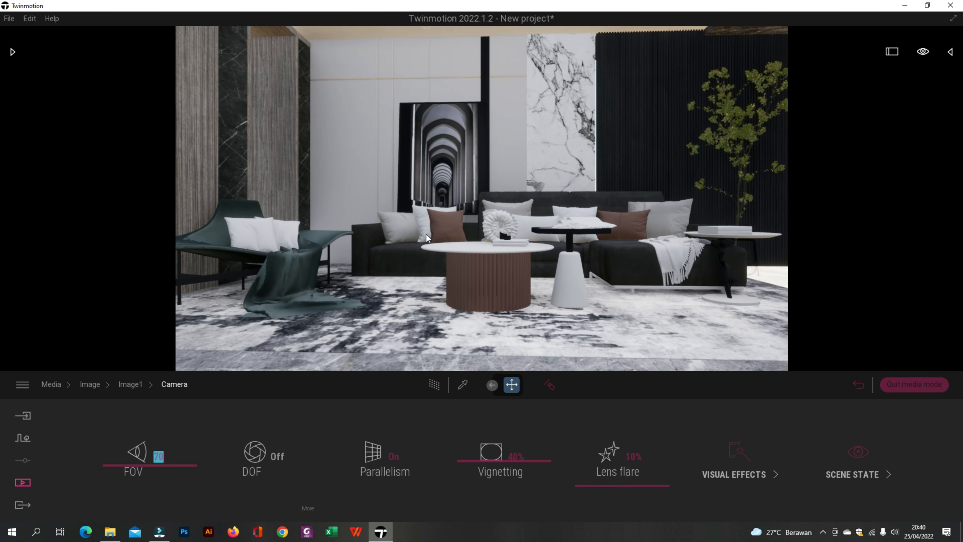
Pull the camera back slightly from the sofa and switch on the Path Tracer at High quality
scroll(436, 223, "down", 3)
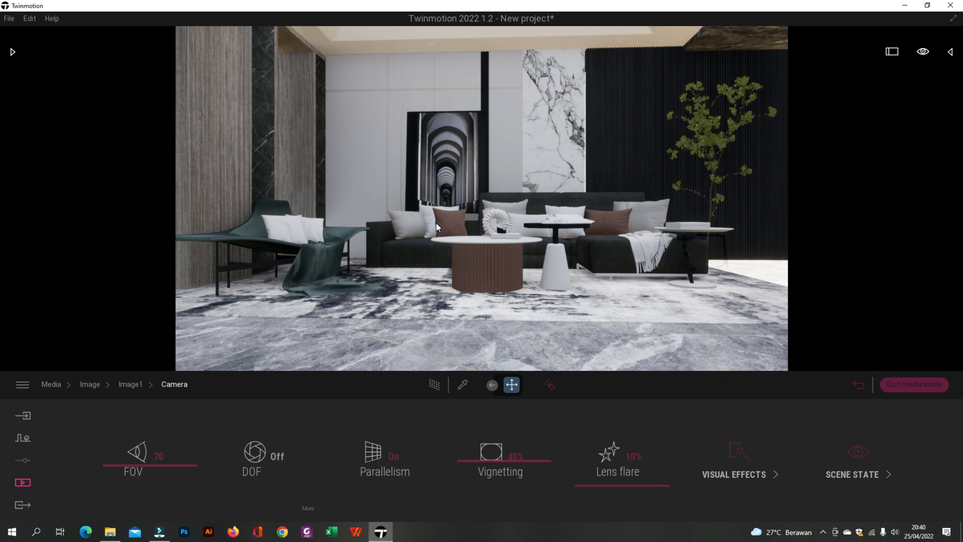
scroll(436, 223, "up", 1)
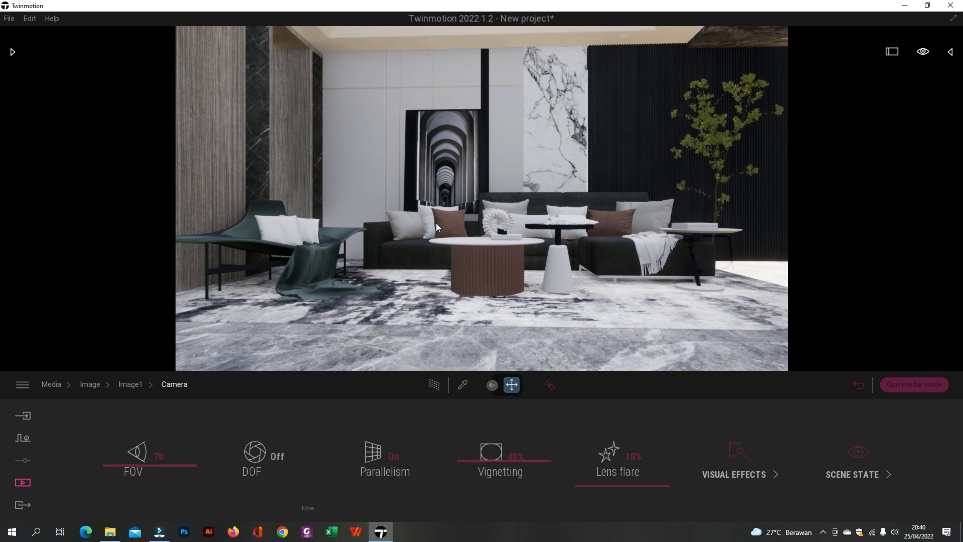
scroll(437, 223, "down", 1)
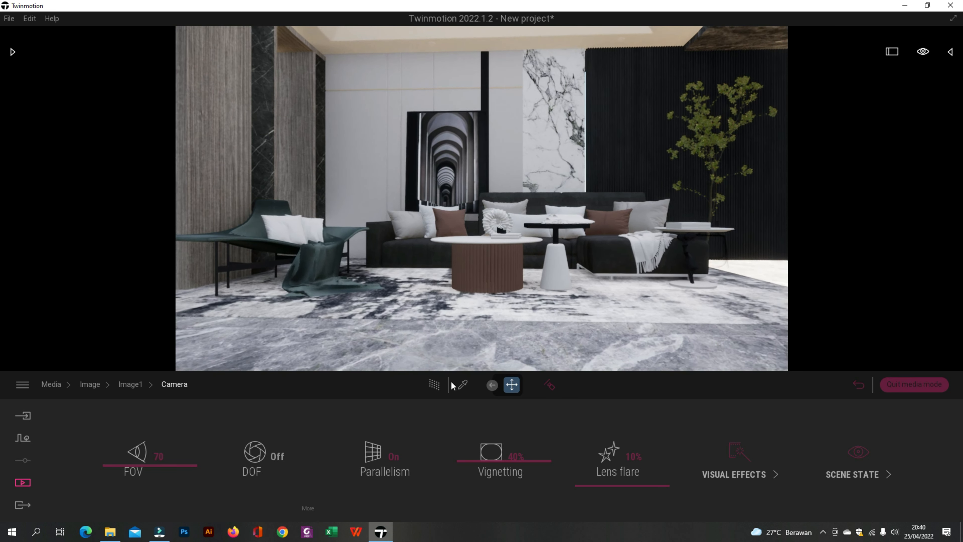
left_click(435, 385)
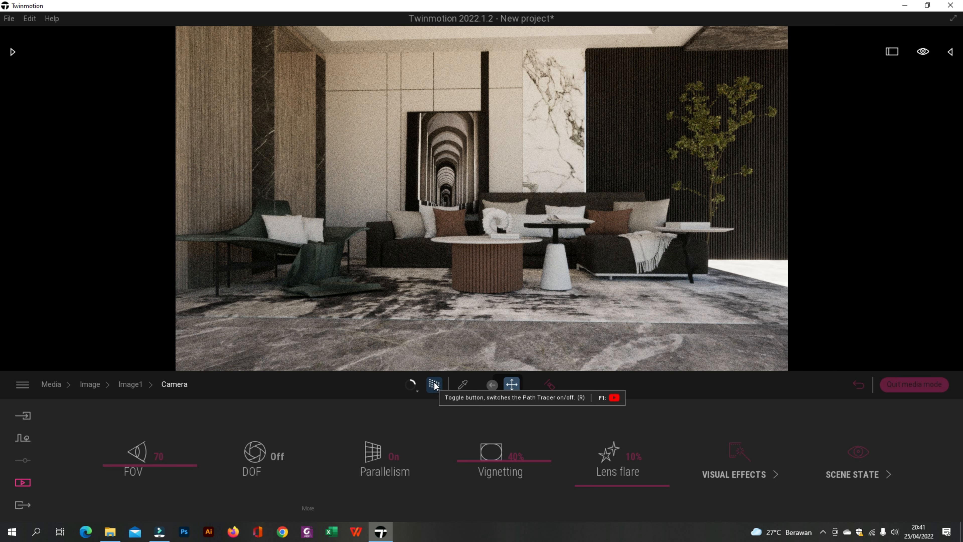
left_click(412, 388)
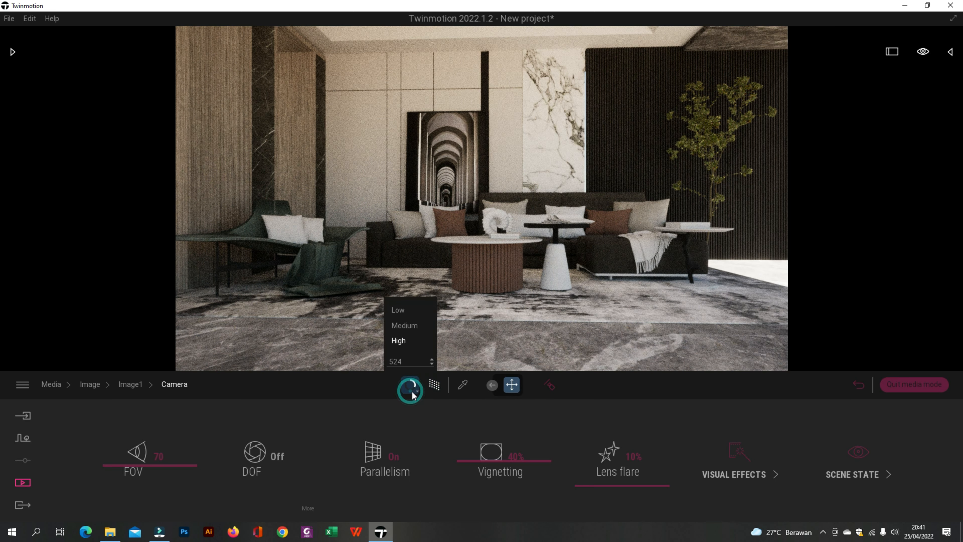
left_click(405, 336)
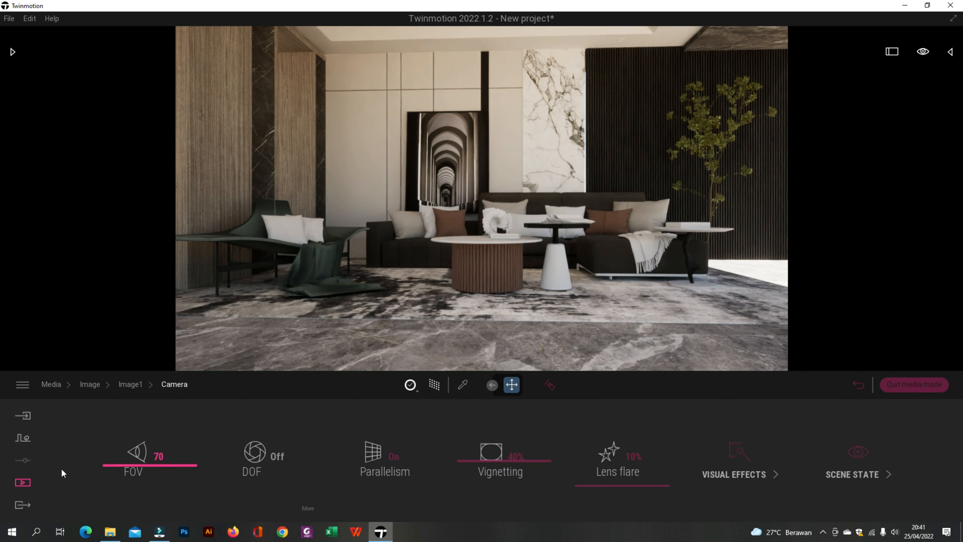
Update Image1 with the reframed path-traced view and quit media mode
left_click(23, 484)
left_click(211, 465)
left_click(212, 406)
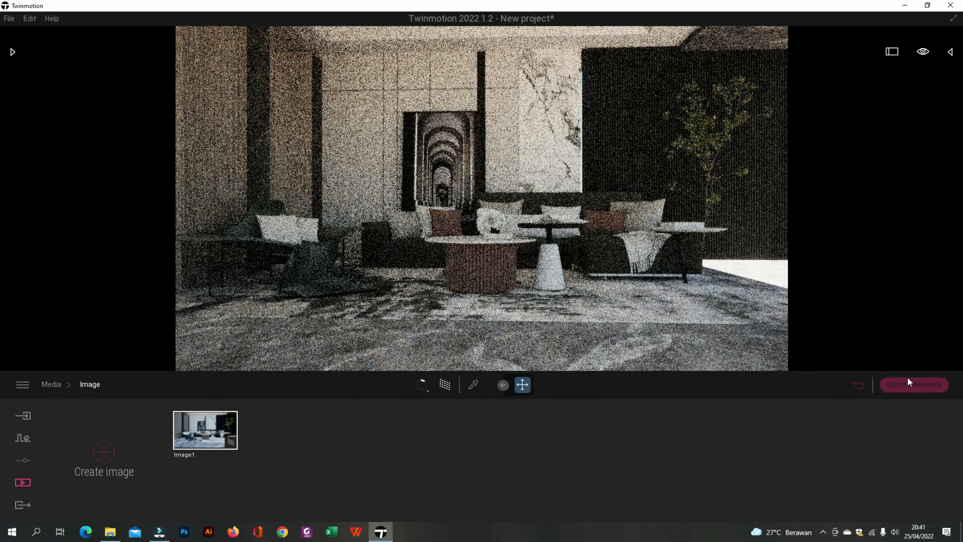
left_click(910, 383)
Apply the Clear glass material to the vase holding the branch plant beside the sofa
key("d")
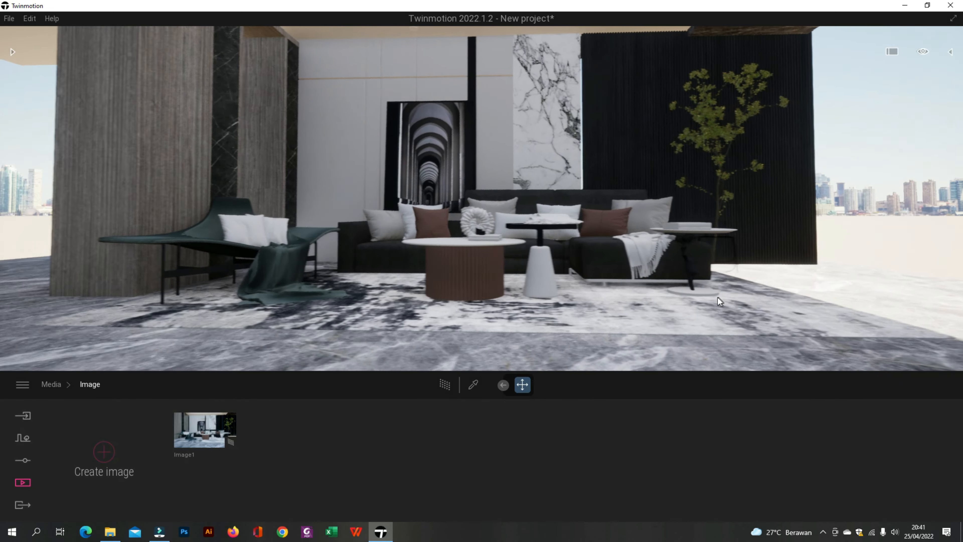
key("w")
key("d")
key("w")
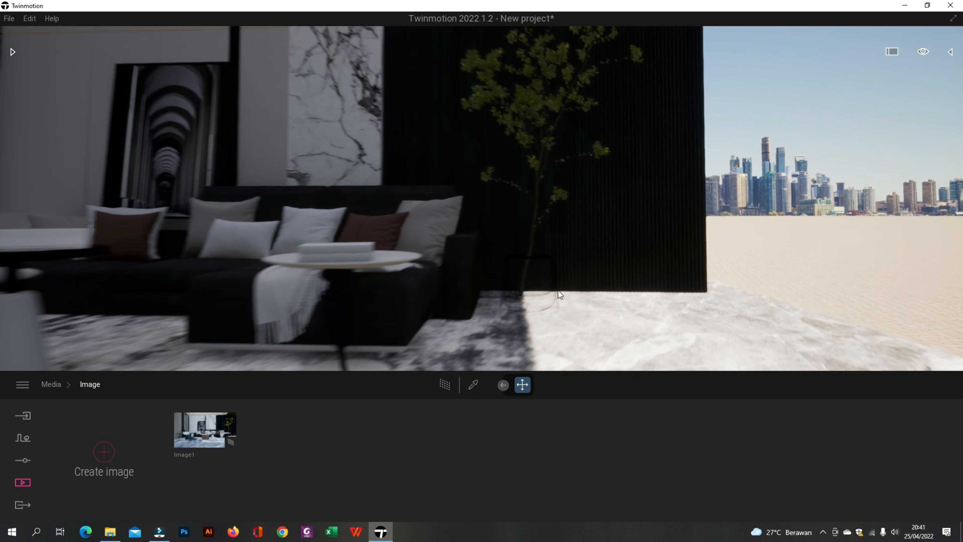
right_click_drag(506, 222, 510, 296)
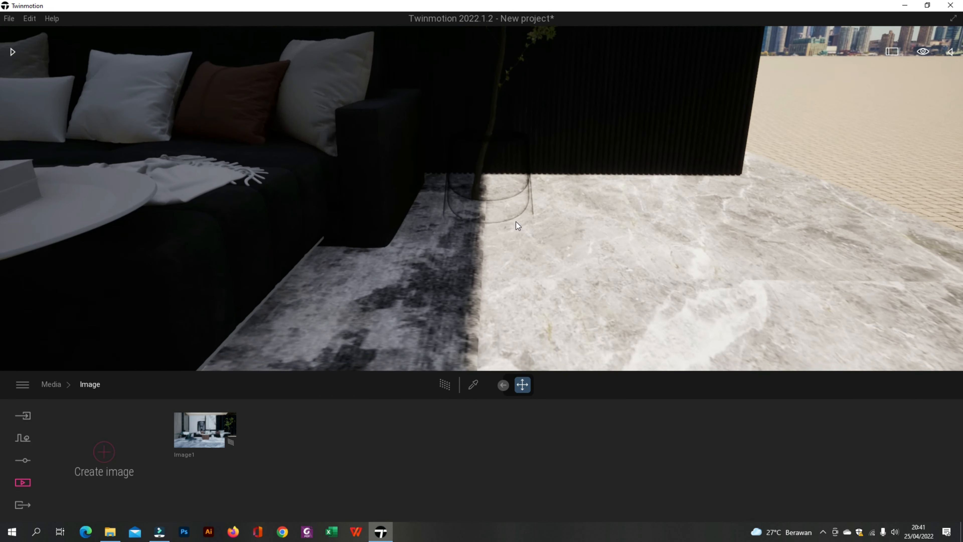
key("w")
key("e")
right_click_drag(527, 246, 528, 288)
middle_click_drag(531, 278, 535, 235)
left_click(456, 244)
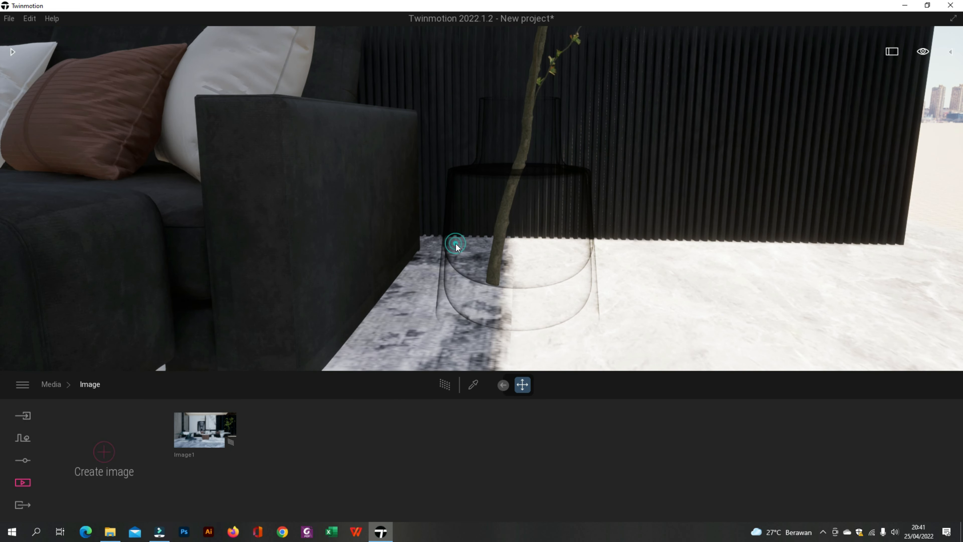
left_click(292, 146)
left_click(526, 215)
left_click(12, 54)
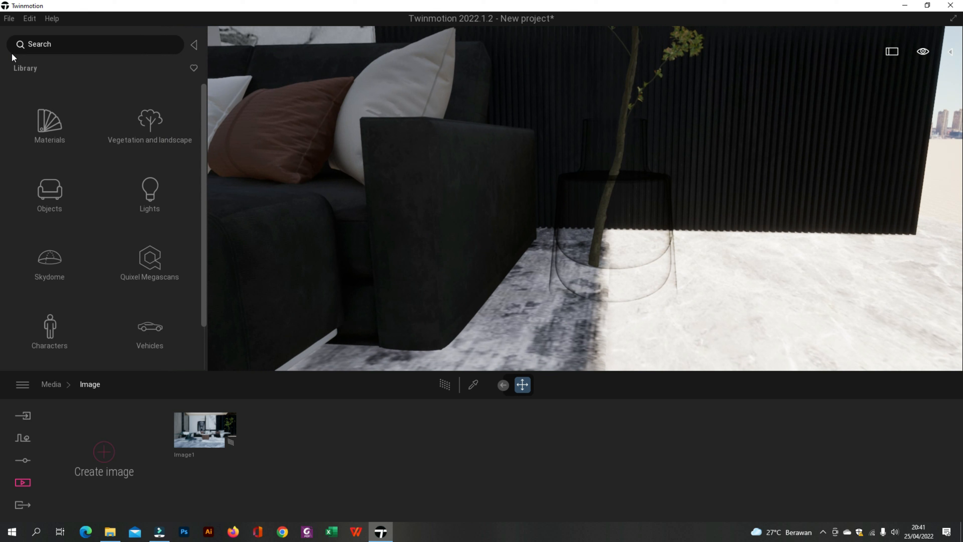
left_click(42, 120)
left_click(54, 117)
left_click_drag(87, 129, 599, 280)
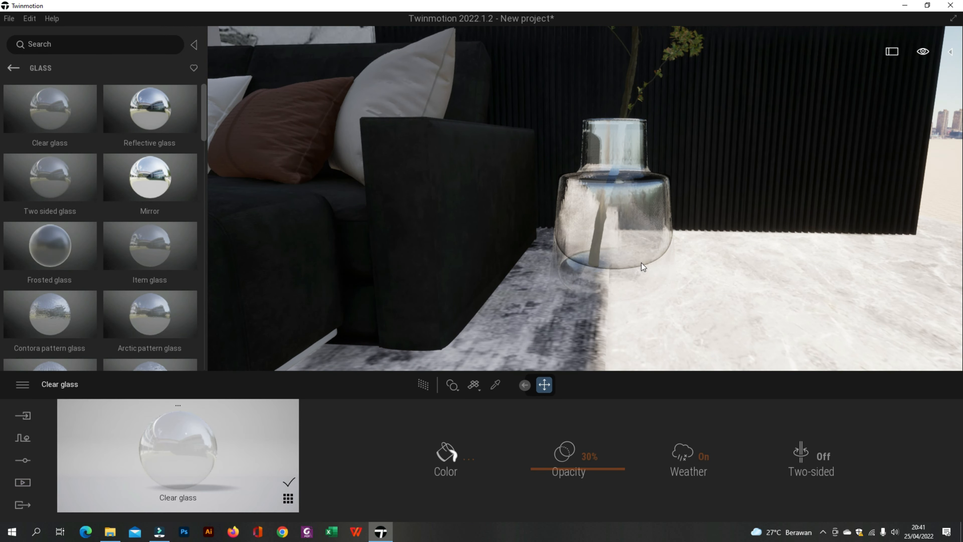
Inspect the glass vase from several angles, including its base from below the marble floor
scroll(641, 263, "down", 5)
middle_click_drag(650, 261, 493, 254)
scroll(425, 252, "up", 5)
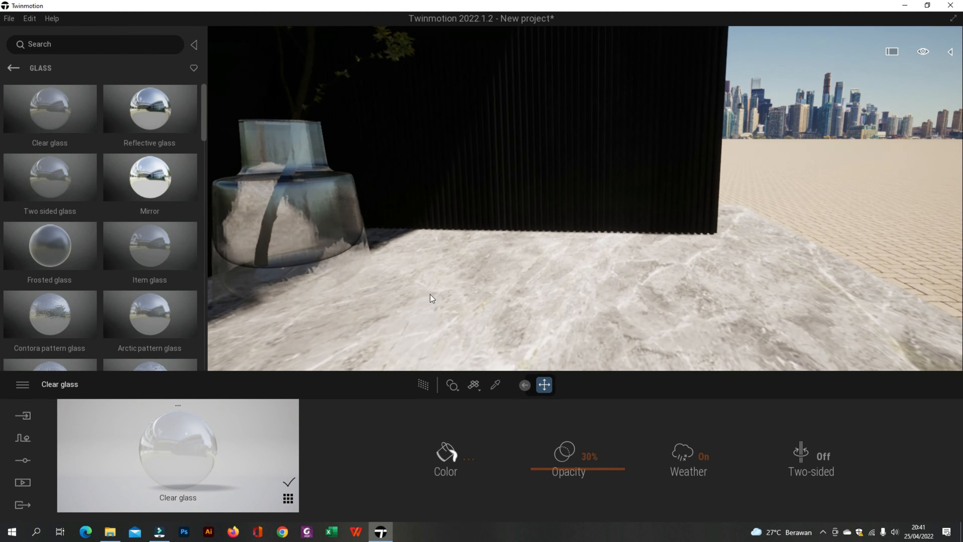
key("w")
key("a")
key("q")
key("q")
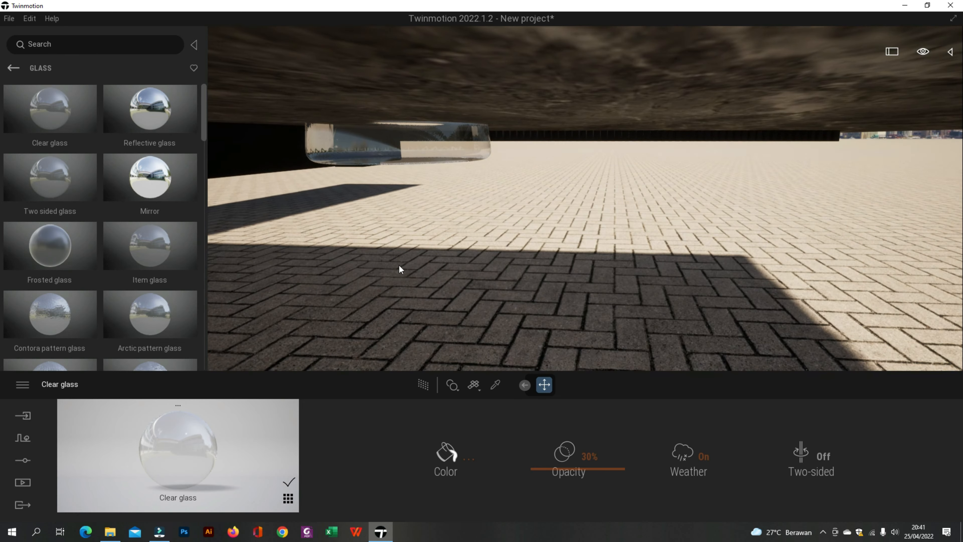
key("e")
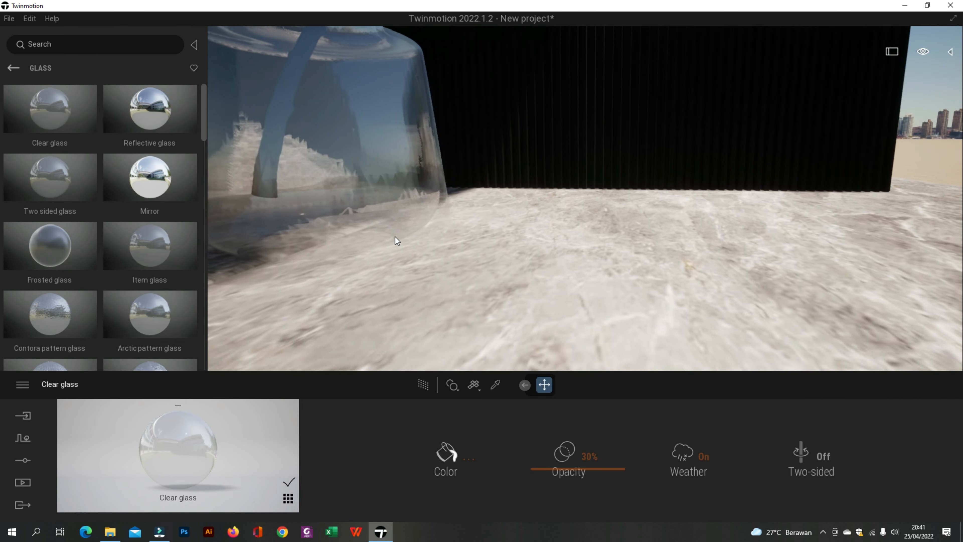
key("s")
key("a")
key("e")
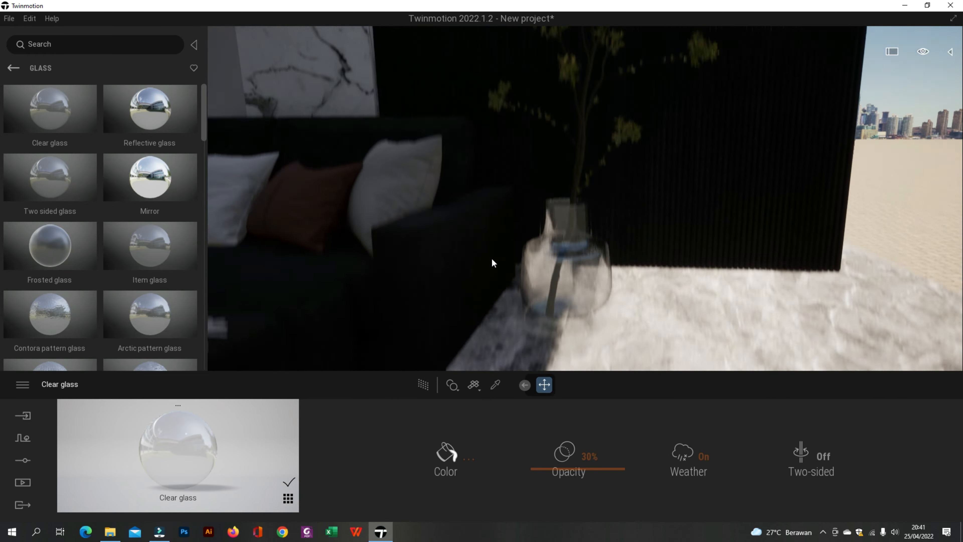
Set the reflection of the round coffee table's white top to 78% and of the hexagonal side table's white default material to 92%
key("e")
key("w")
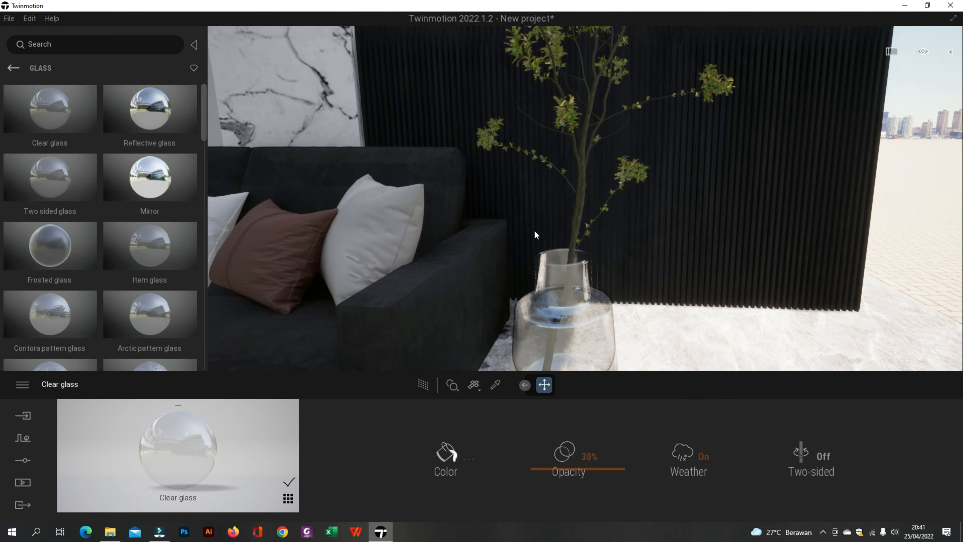
key("s")
right_click_drag(524, 231, 477, 270)
key("w")
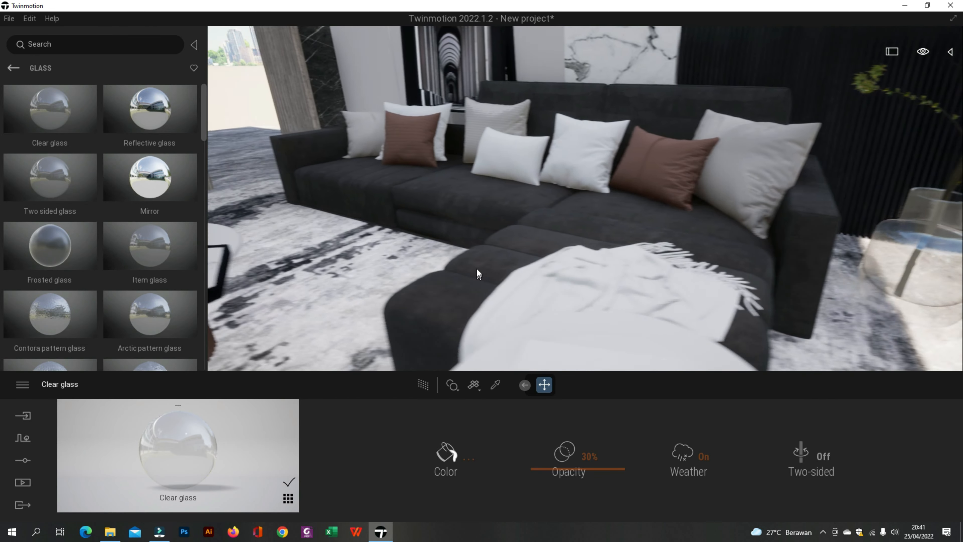
key("s")
key("a")
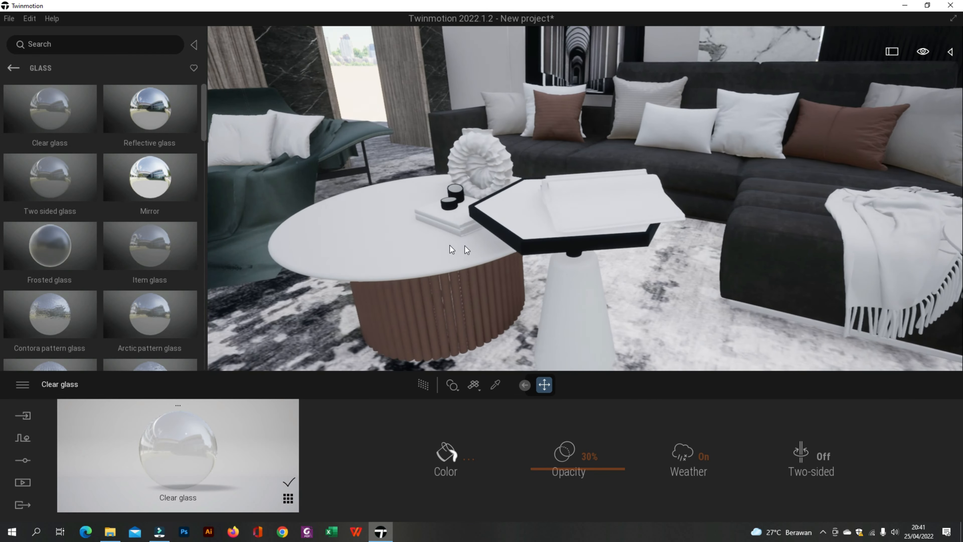
key("a")
left_click(495, 385)
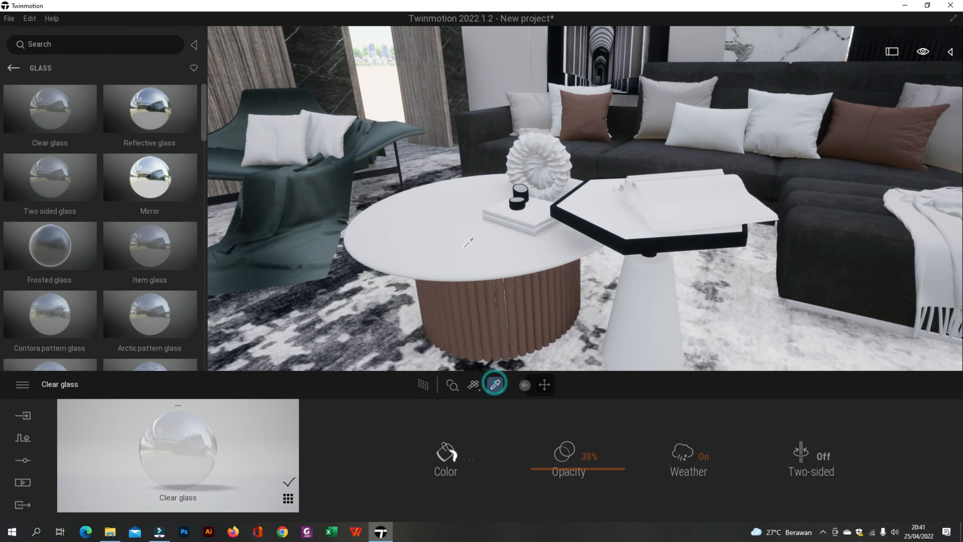
left_click(461, 243)
left_click_drag(510, 472, 510, 429)
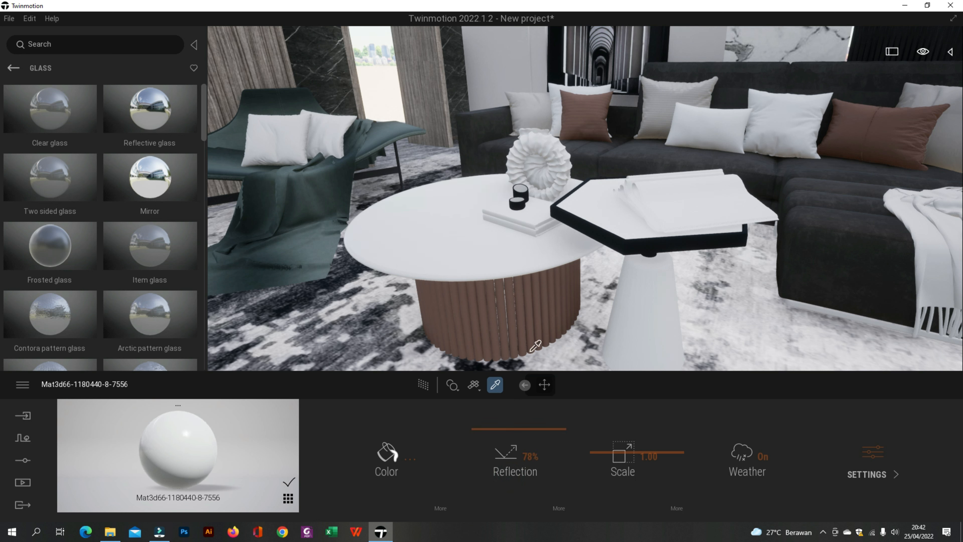
left_click(625, 208)
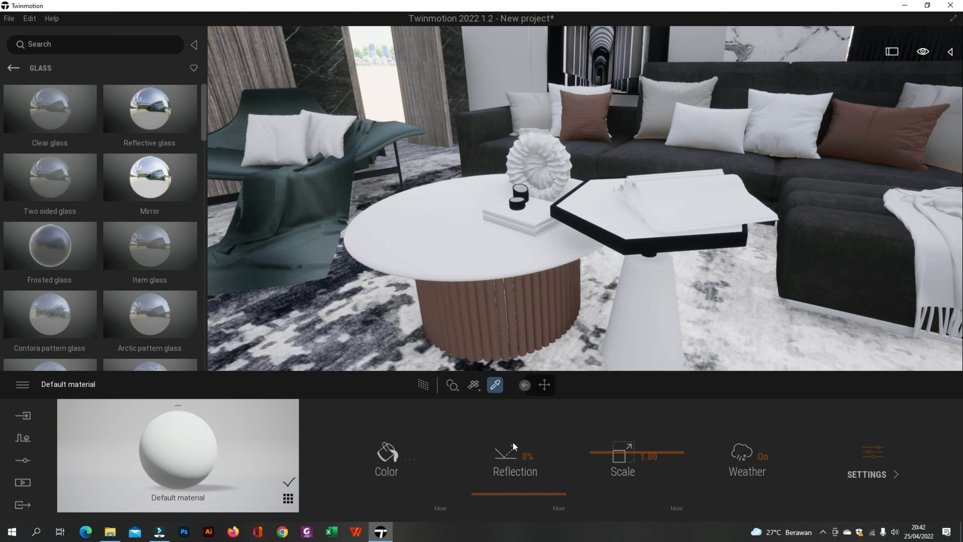
left_click_drag(492, 483, 496, 417)
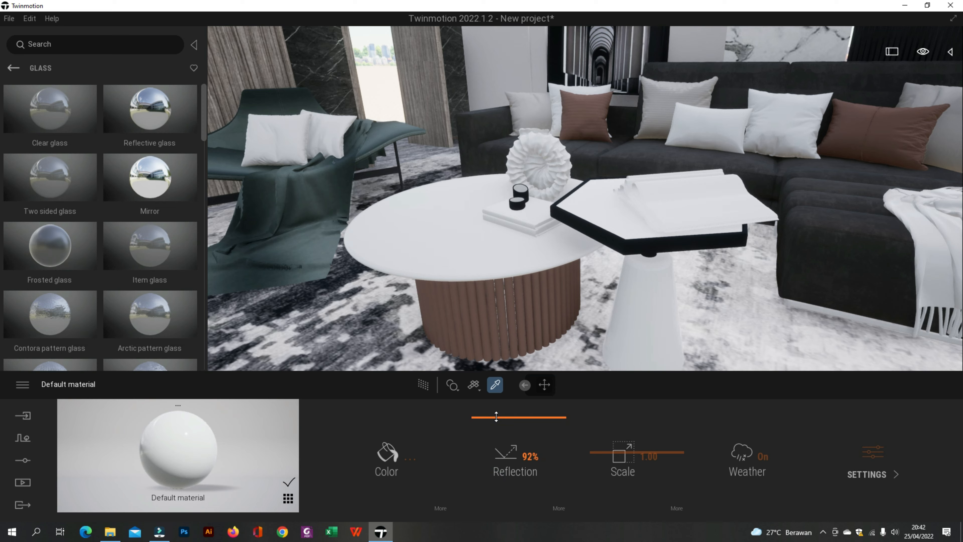
Set the reflection of the white round tray top on the side table beside the sofa to 84%
scroll(641, 277, "down", 3)
middle_click_drag(641, 277, 398, 212)
scroll(587, 206, "up", 2)
middle_click_drag(617, 236, 619, 305)
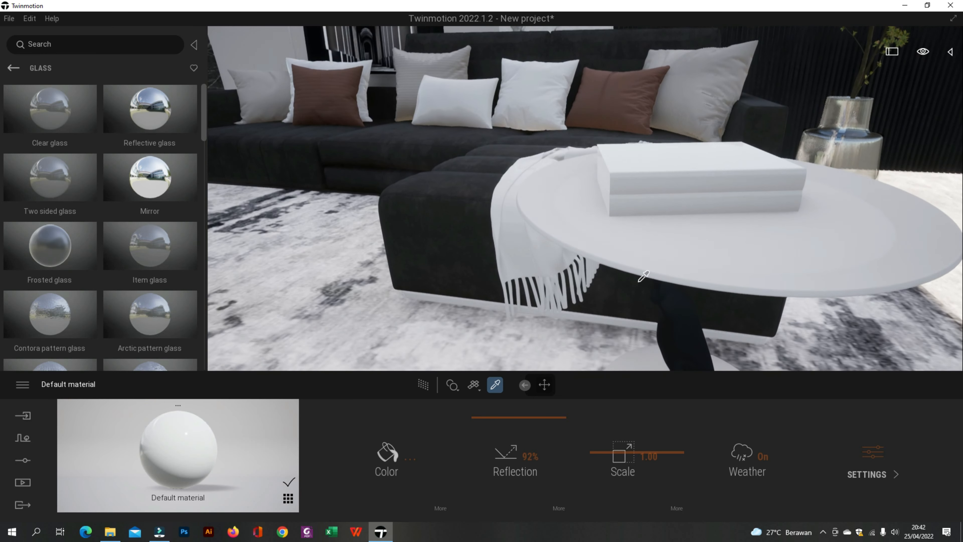
left_click(669, 249)
left_click(479, 492)
mouse_move(490, 430)
left_mouse_down()
mouse_move(492, 406)
mouse_move(495, 424)
left_mouse_up()
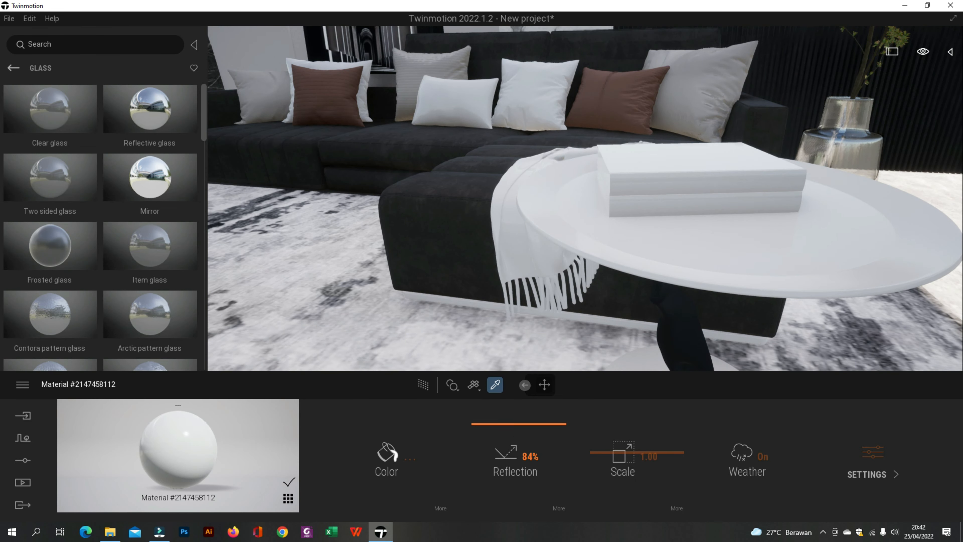
Raise the reflection of the round side table's sculpted black leg and sample the material of its white base
scroll(649, 193, "down", 3)
middle_click_drag(649, 193, 642, 88)
left_click(642, 88)
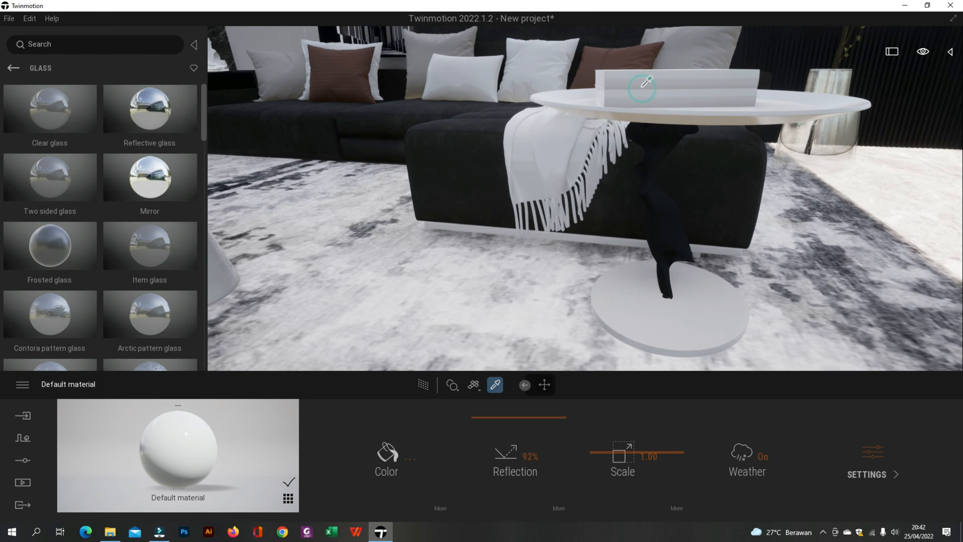
left_click(675, 268)
left_click(670, 233)
left_click_drag(508, 491, 506, 434)
left_click(629, 308)
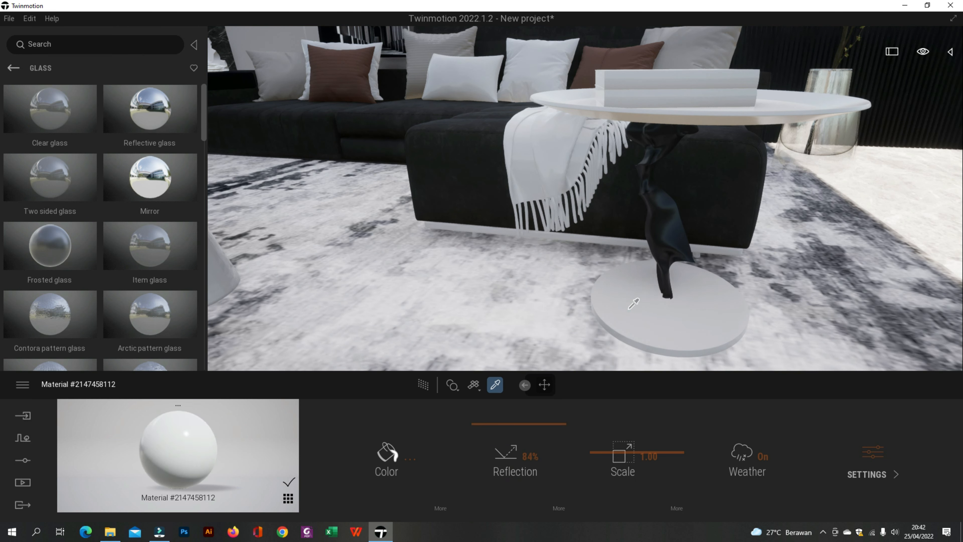
Apply the Chestnut 05 G wood material to the fluted base of the round coffee table
key("a")
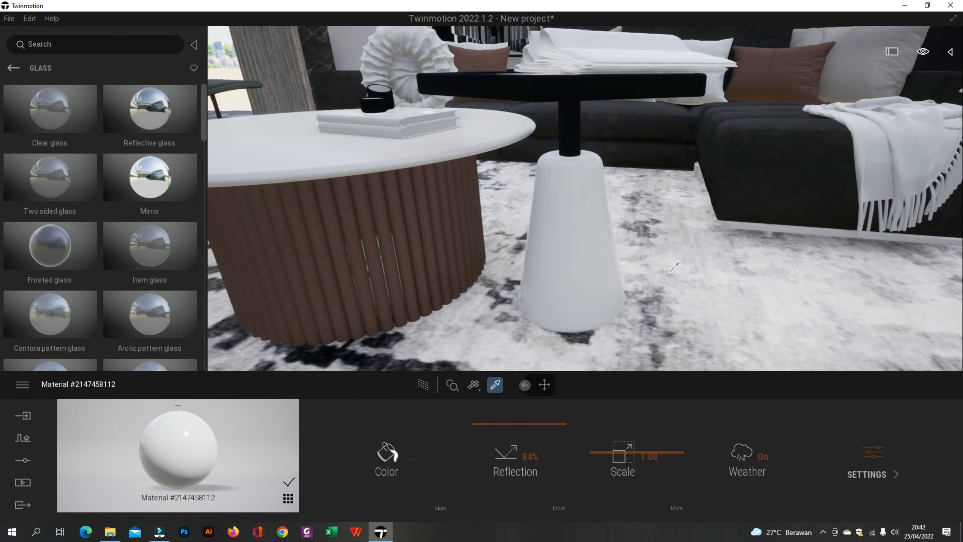
key("a")
key("a")
key("w")
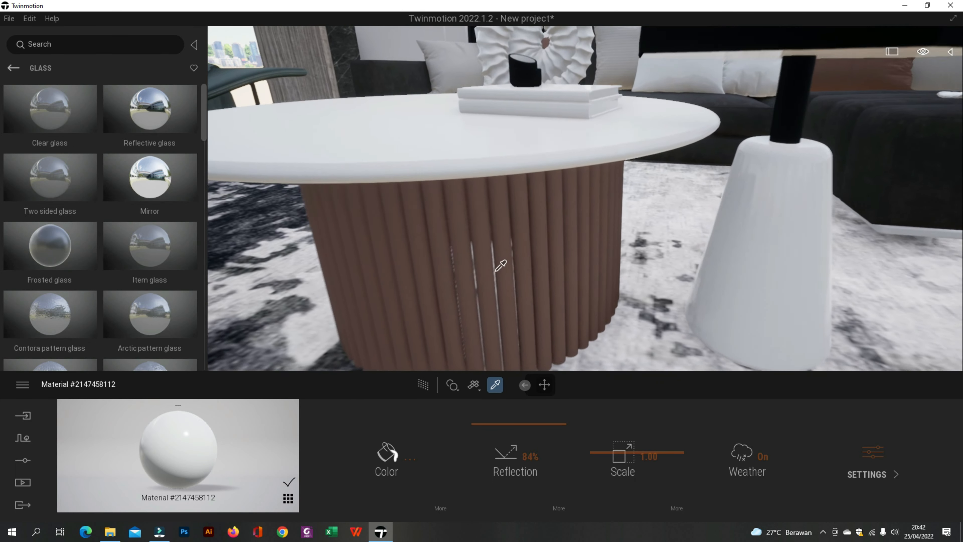
key("s")
key("s")
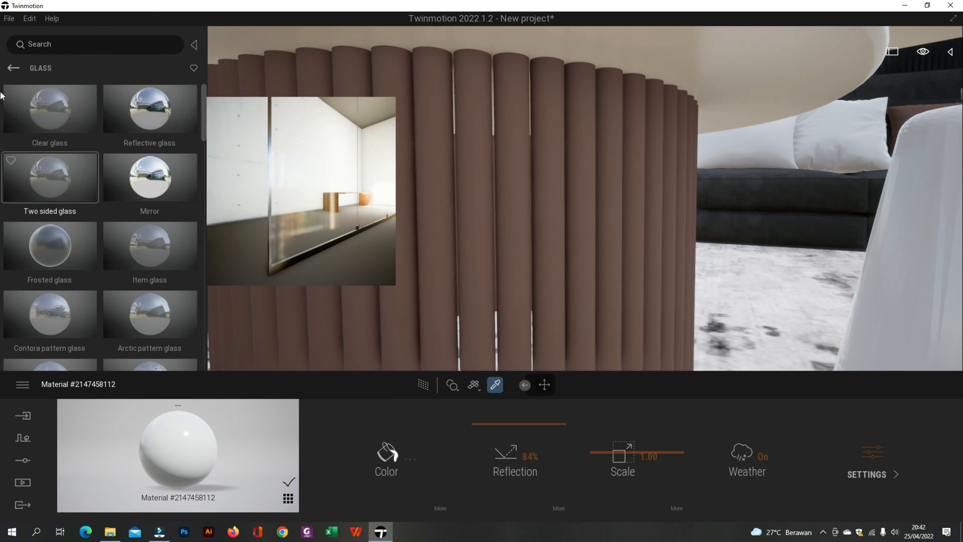
left_click(11, 69)
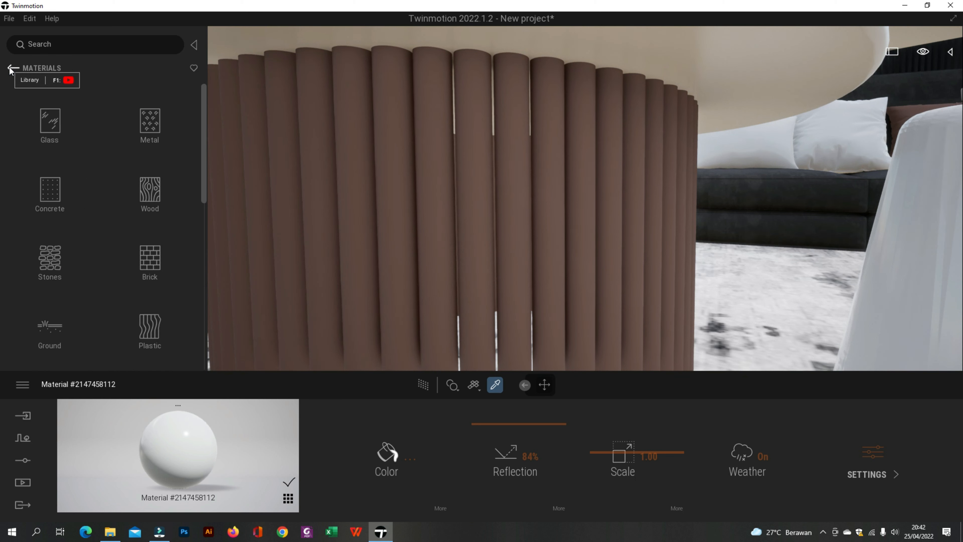
left_click(143, 202)
scroll(128, 228, "down", 10)
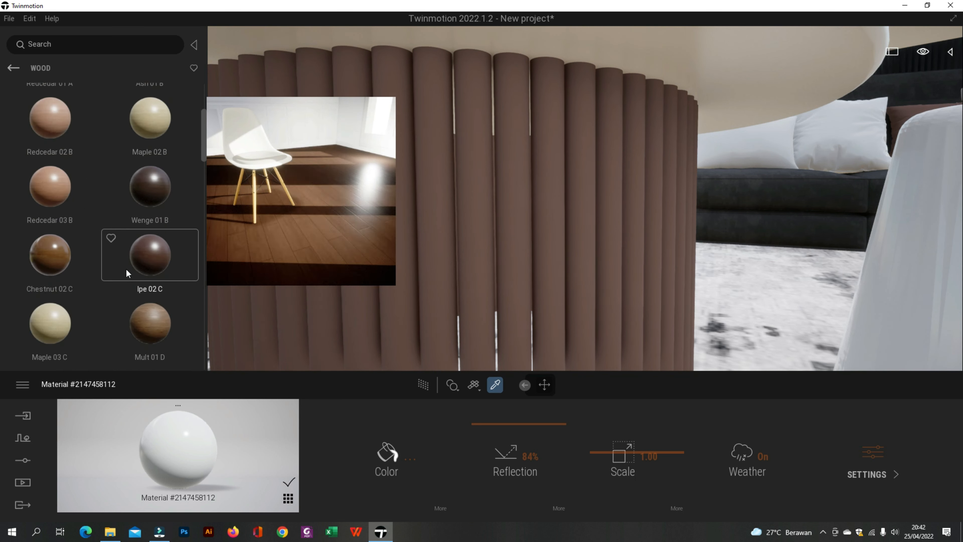
scroll(125, 268, "down", 10)
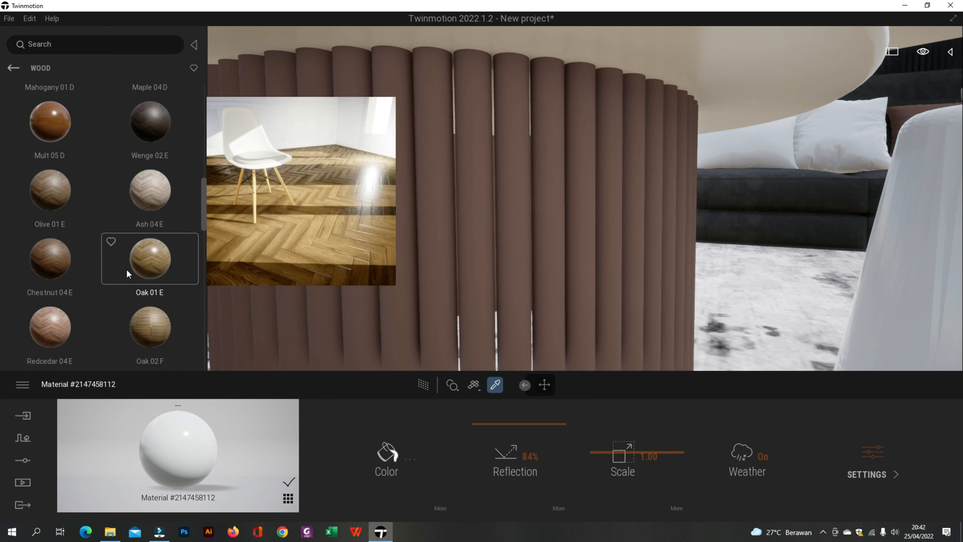
scroll(126, 272, "down", 5)
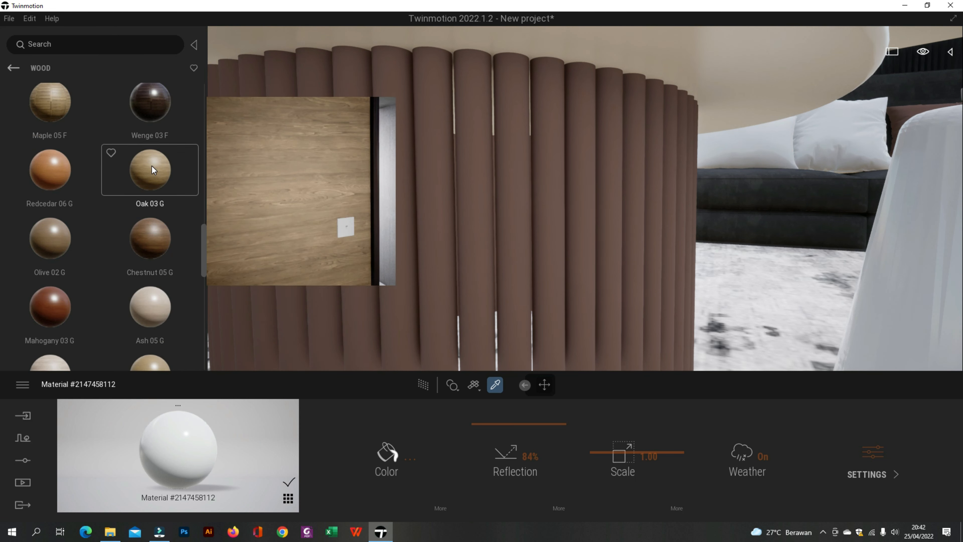
left_click_drag(151, 173, 344, 156)
scroll(158, 181, "up", 3)
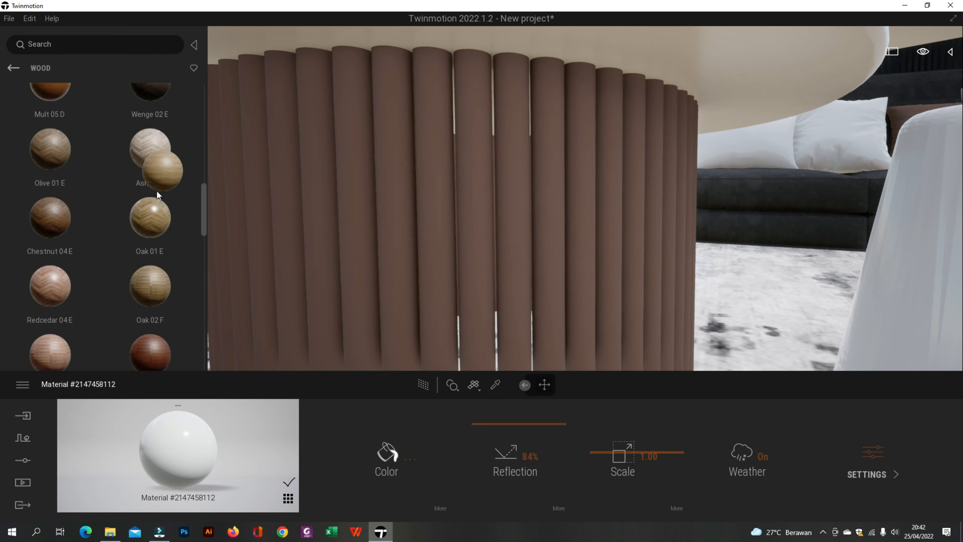
mouse_move(147, 323)
scroll(145, 285, "down", 5)
left_click_drag(152, 302, 382, 236)
Set the reflection of the green lounge chair's dark metal legs to 62% and turn on their metalness
key("a")
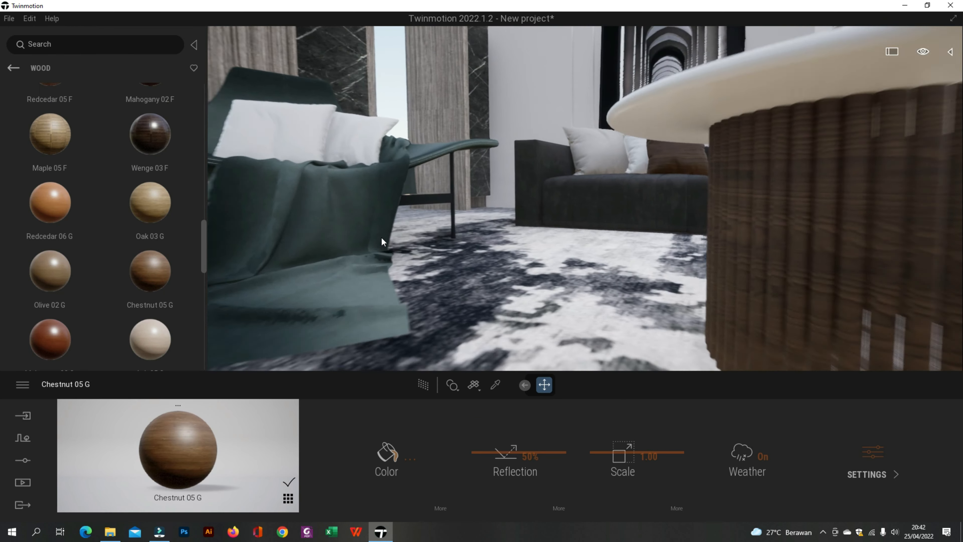
right_click_drag(381, 236, 351, 233)
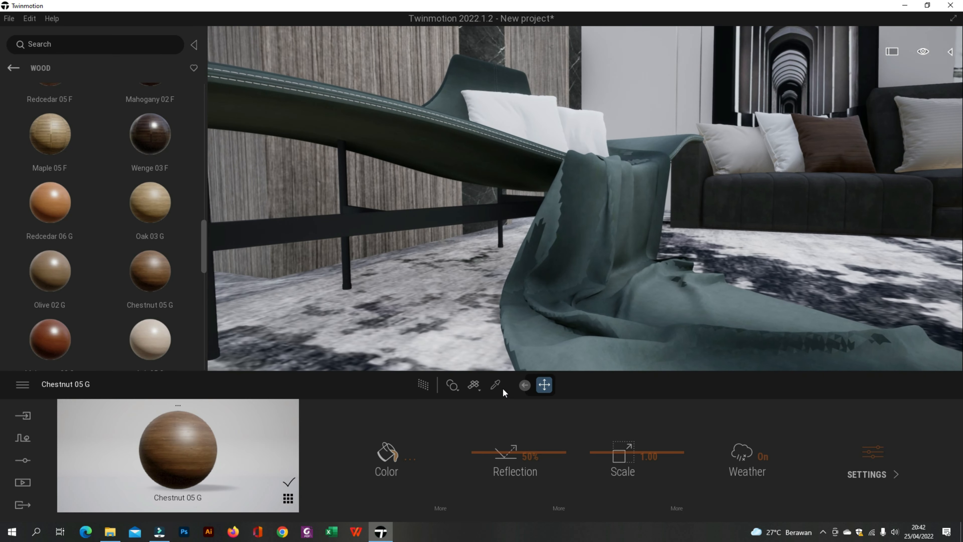
left_click(496, 385)
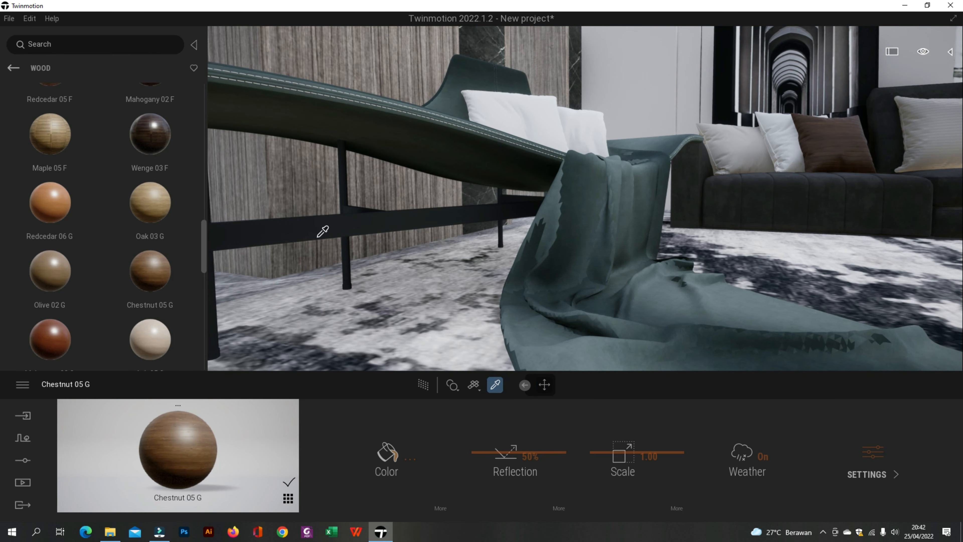
left_click(312, 228)
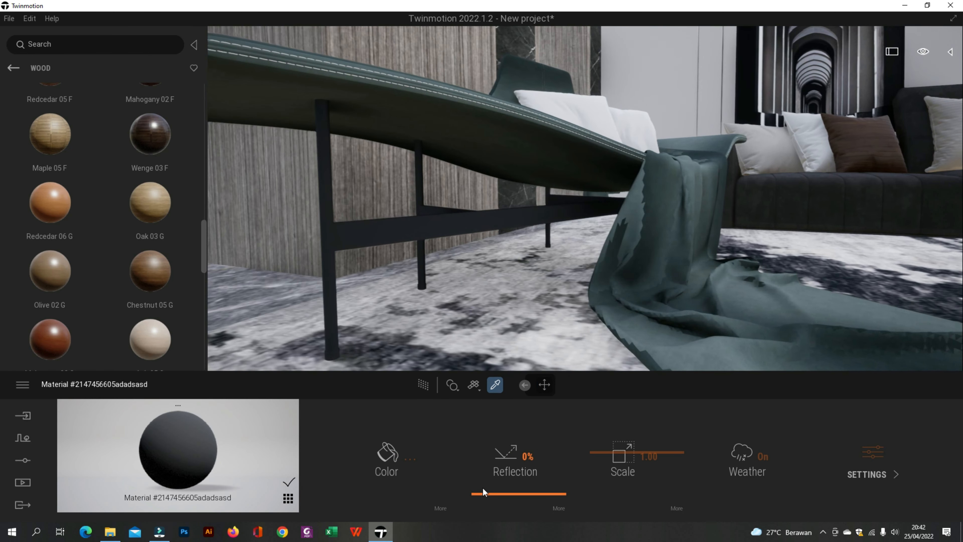
left_click_drag(484, 492, 481, 439)
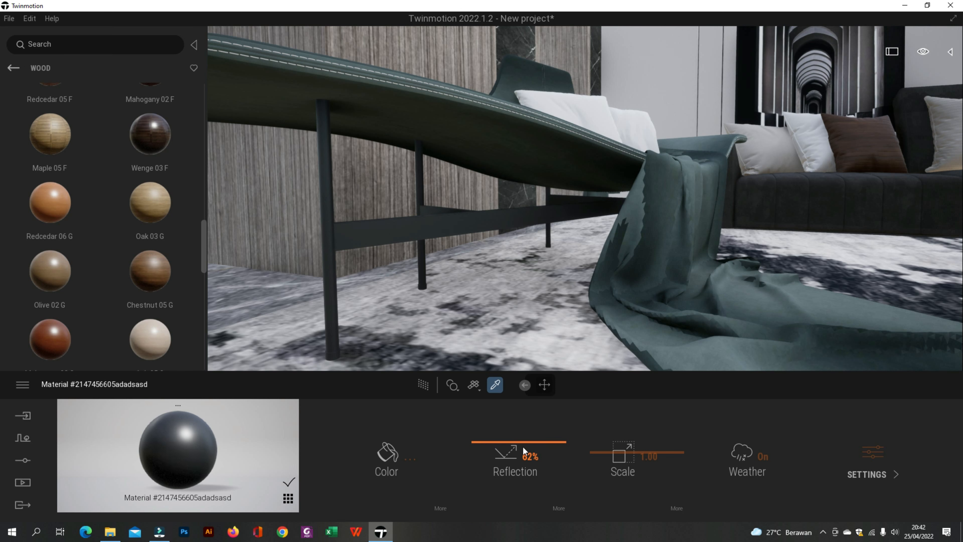
left_click(855, 458)
left_click(650, 454)
Look over the lounge chair, sofa, cushions and side tables to examine the adjusted materials
key("s")
key("a")
key("w")
key("e")
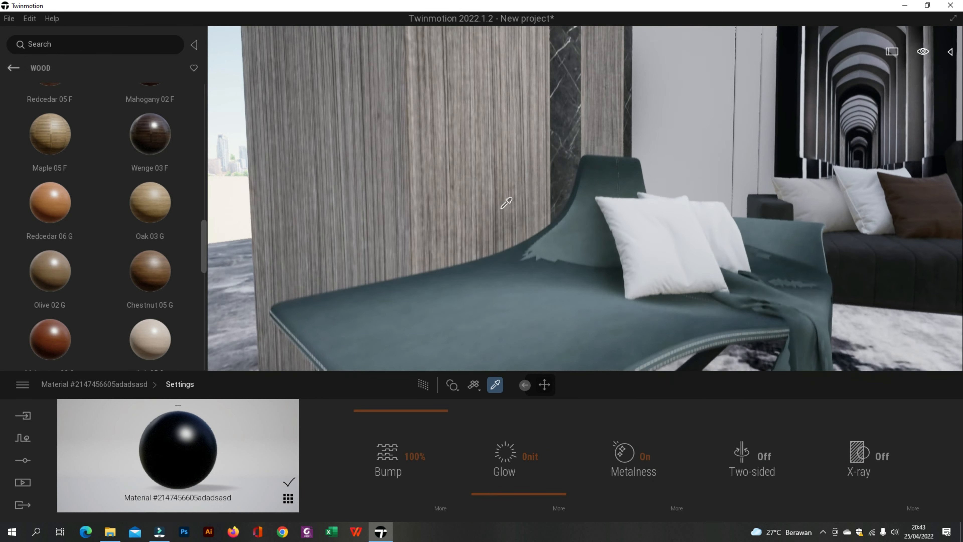
key("d")
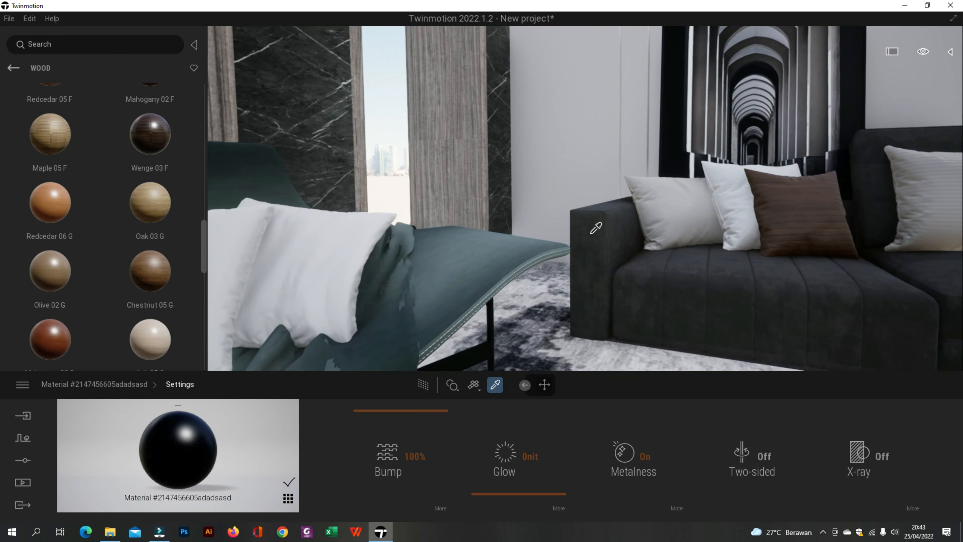
key("d")
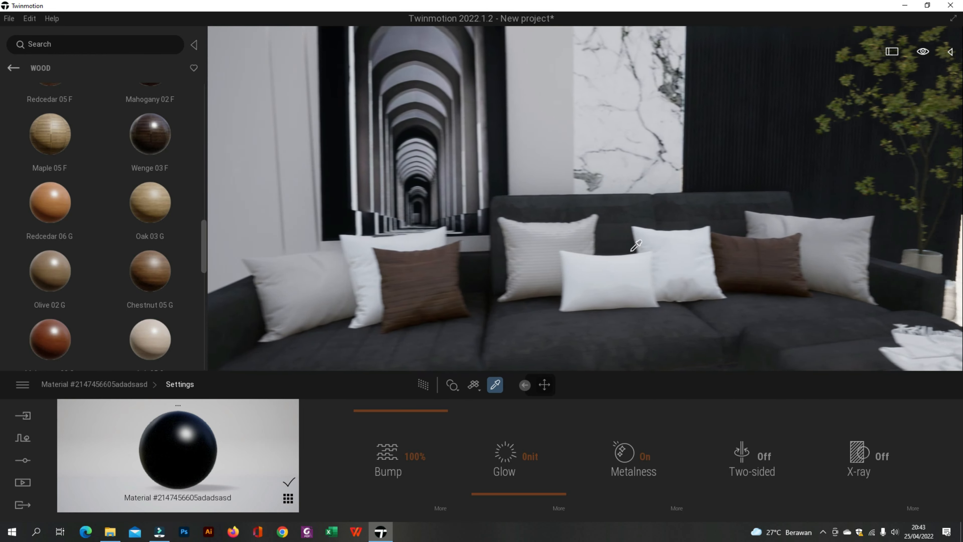
key("d")
key("s")
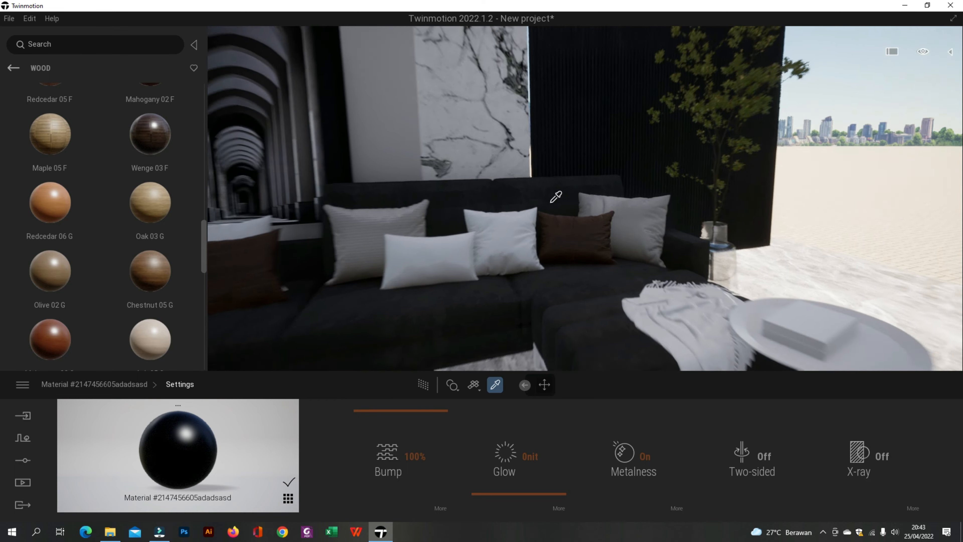
Open the saved Image1 view from the media images to render the scene with the adjusted materials
key("Escape")
left_click(20, 490)
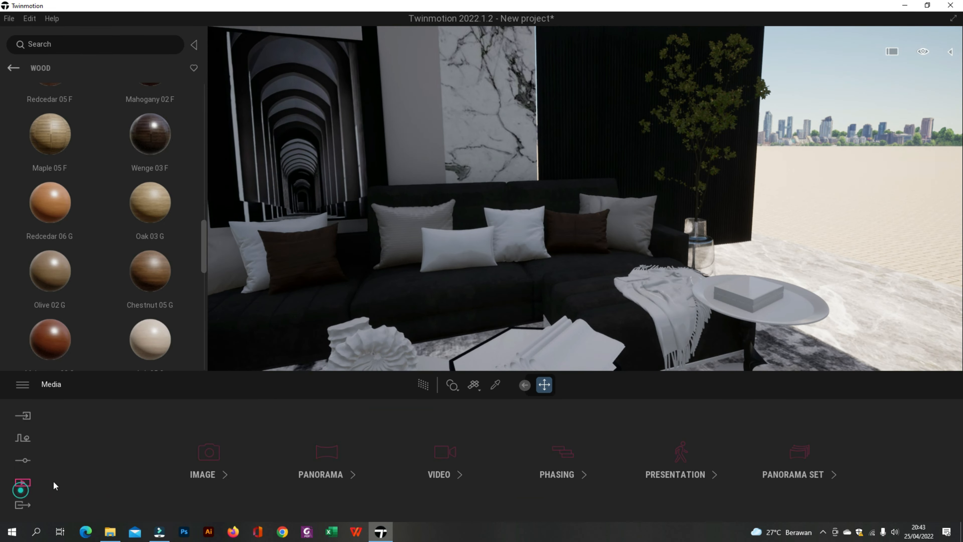
left_click(217, 457)
left_click(203, 433)
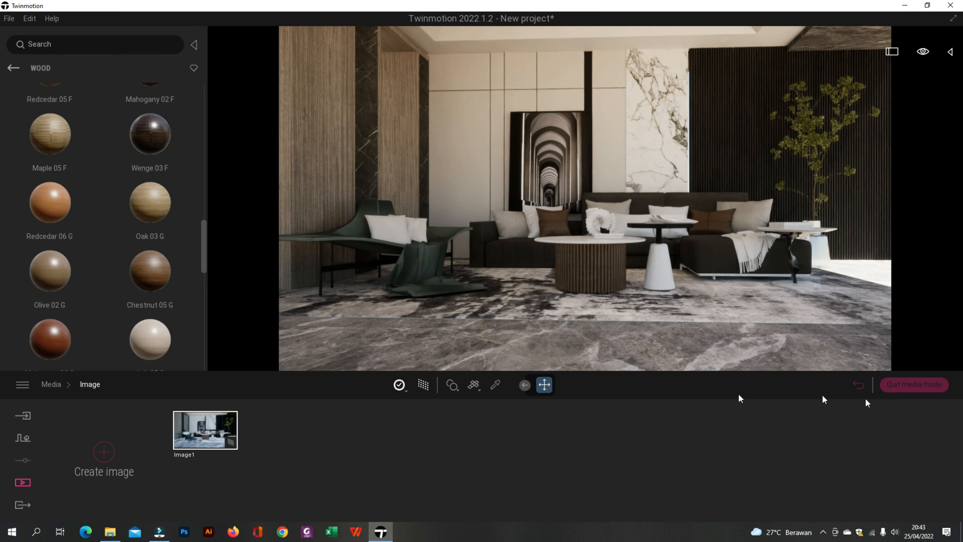
Set the reflection of the grey marble floor to 82% and of the white marble wall panel to 89%
left_click(494, 386)
left_click_drag(501, 484, 503, 424)
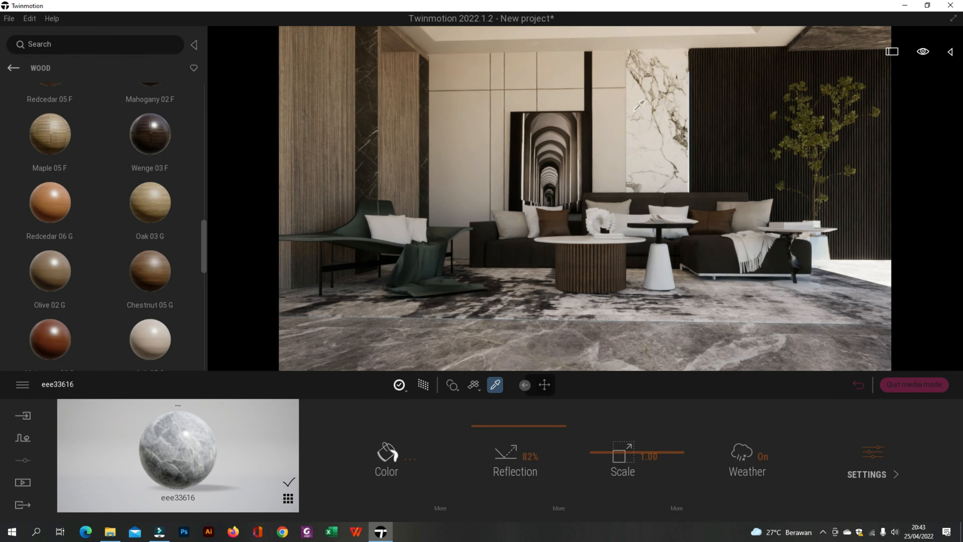
left_click(642, 110)
left_click_drag(479, 482, 488, 420)
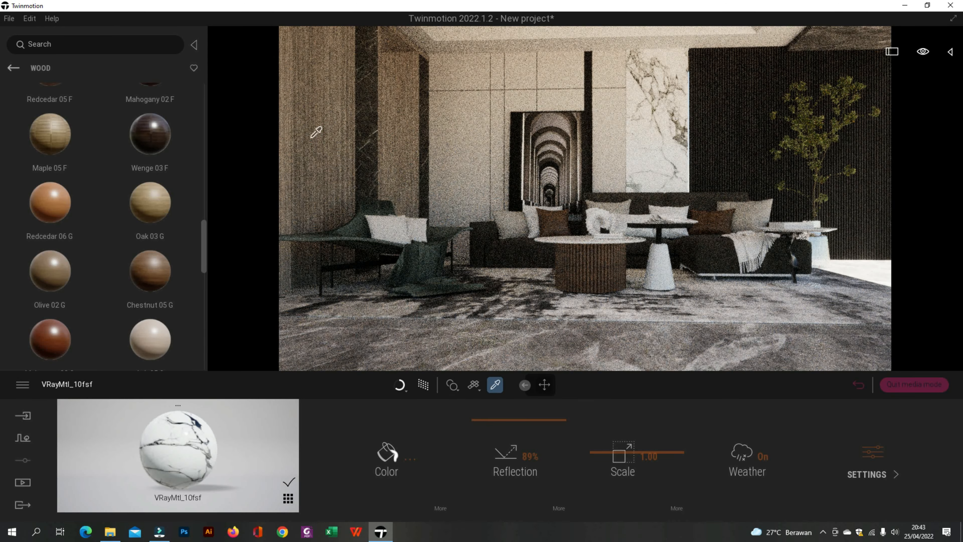
Set the reflection of the wood-veneer wall panel behind the lounge chair to 63% and quit media mode
left_click(315, 133)
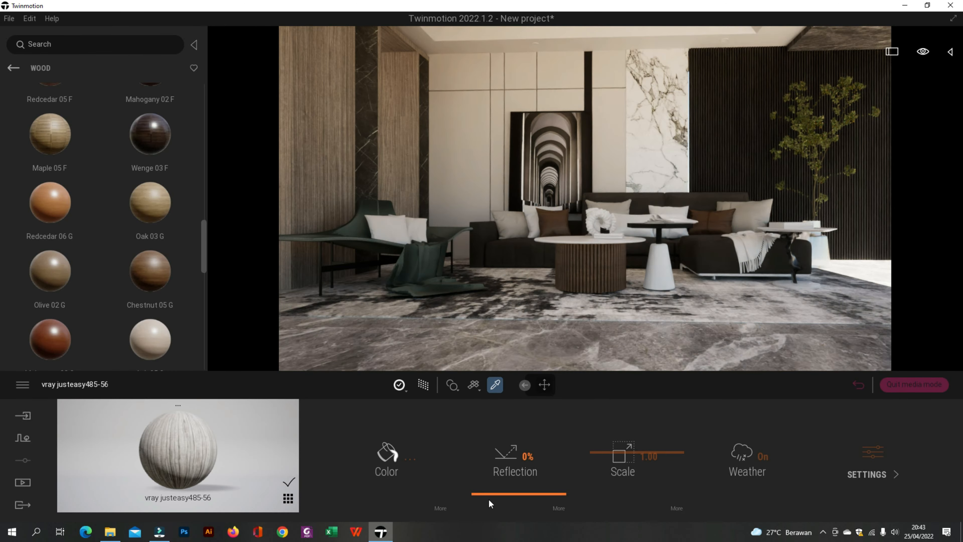
left_click_drag(490, 490, 491, 442)
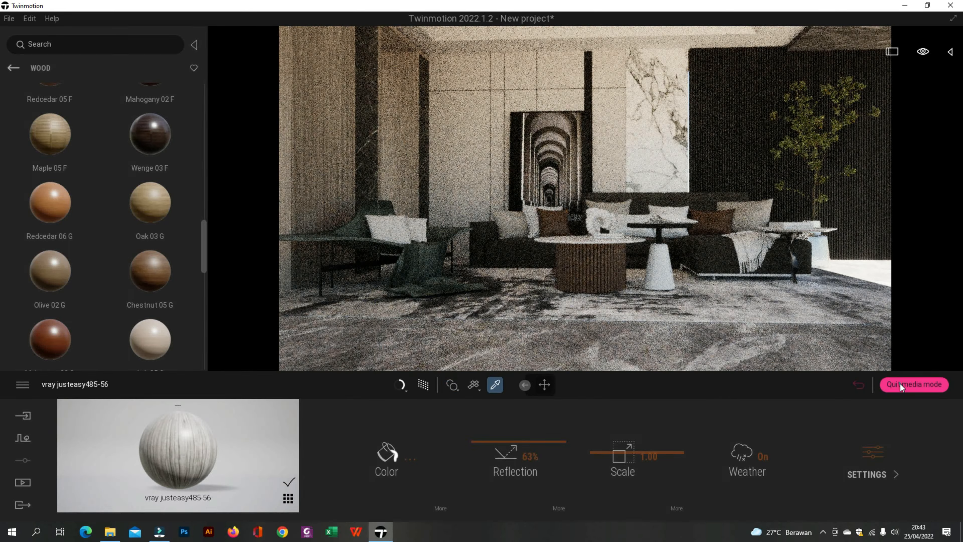
left_click(914, 384)
scroll(434, 296, "up", 4)
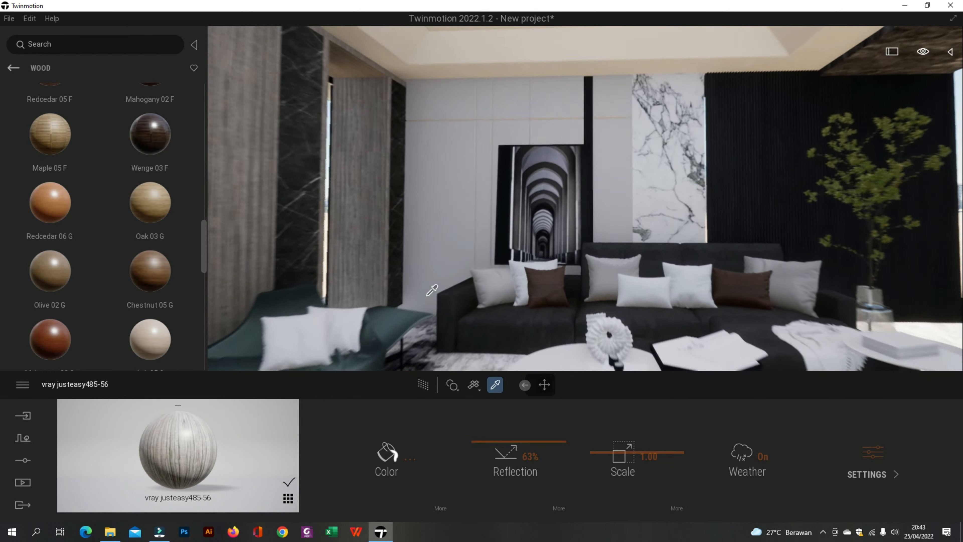
Set the reflection of the dark marble column to 74% and of the white wall panel beside the picture to 79%
right_click_drag(431, 290, 422, 255)
left_click(446, 173)
left_click_drag(481, 478, 486, 432)
key("w")
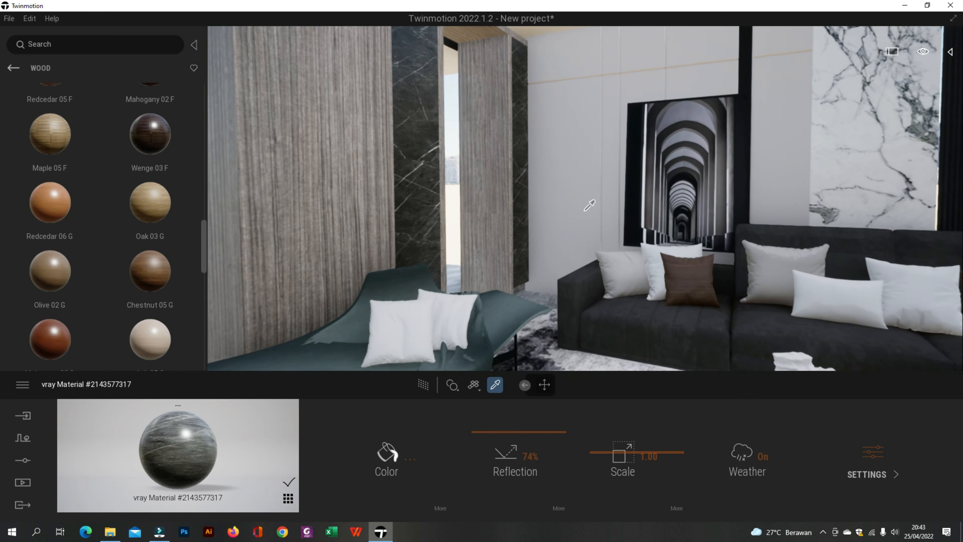
key("d")
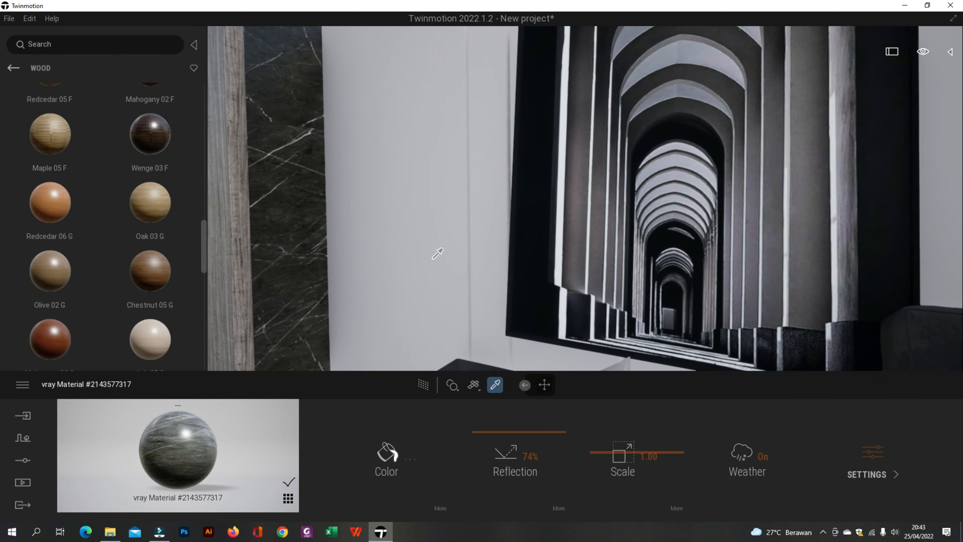
left_click(438, 253)
left_click_drag(481, 495, 491, 429)
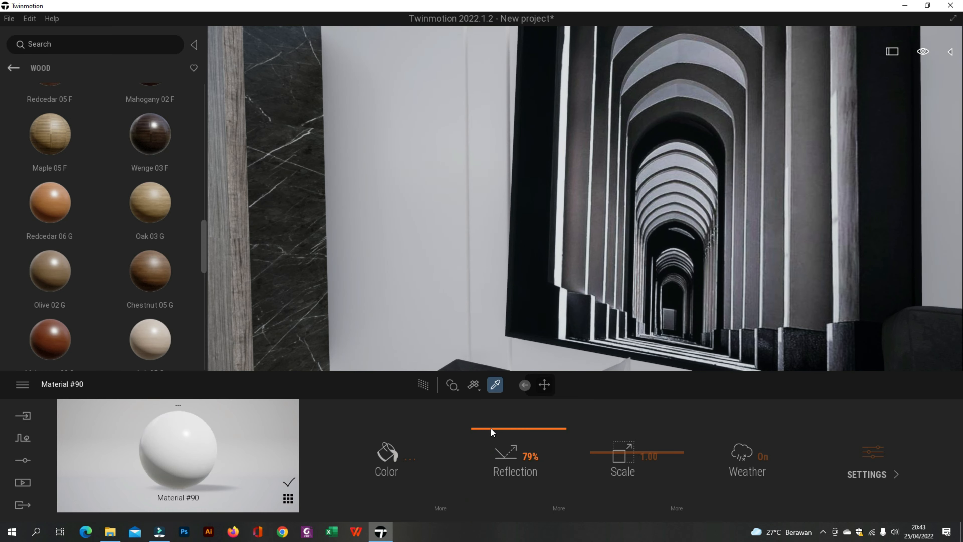
Set the reflection of the black slatted wall panel behind the sofa to 71%
key("d")
key("d")
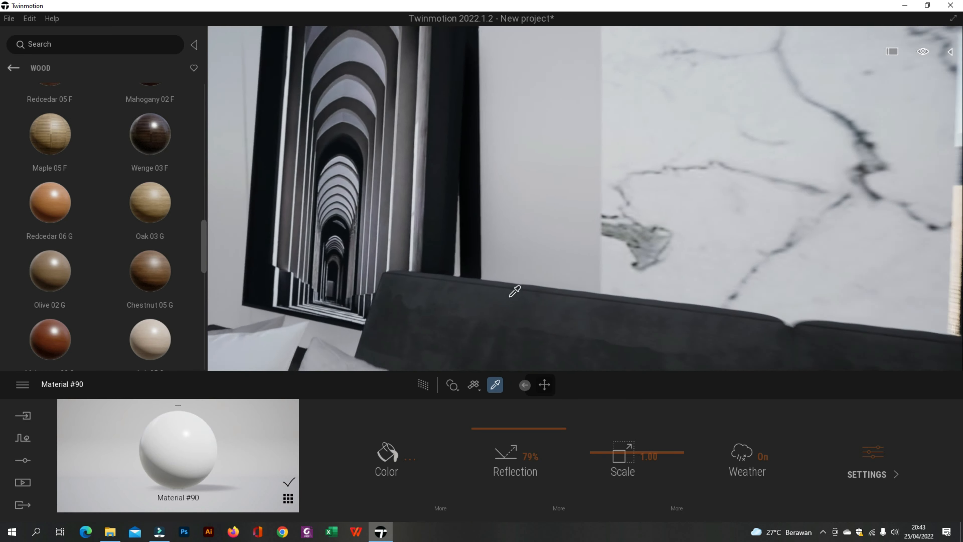
key("d")
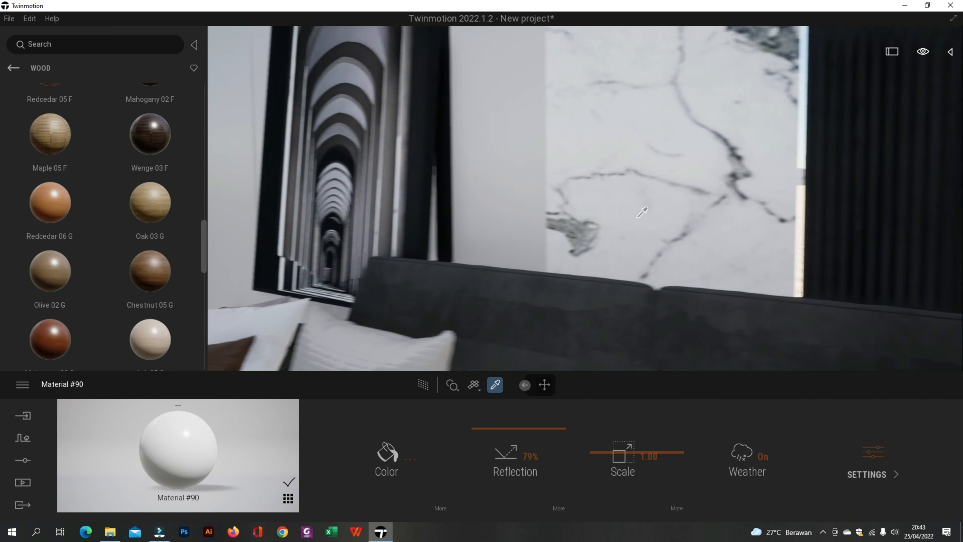
left_click(682, 220)
left_click_drag(492, 497, 493, 435)
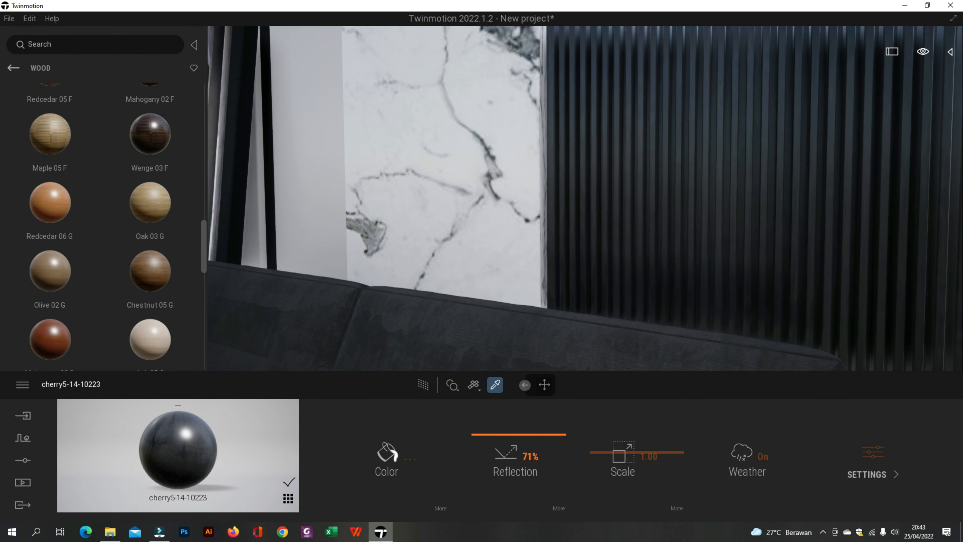
Sample the white wall panel and the shell-shaped sculpture on the coffee table to check their material settings
key("a")
left_click(510, 192)
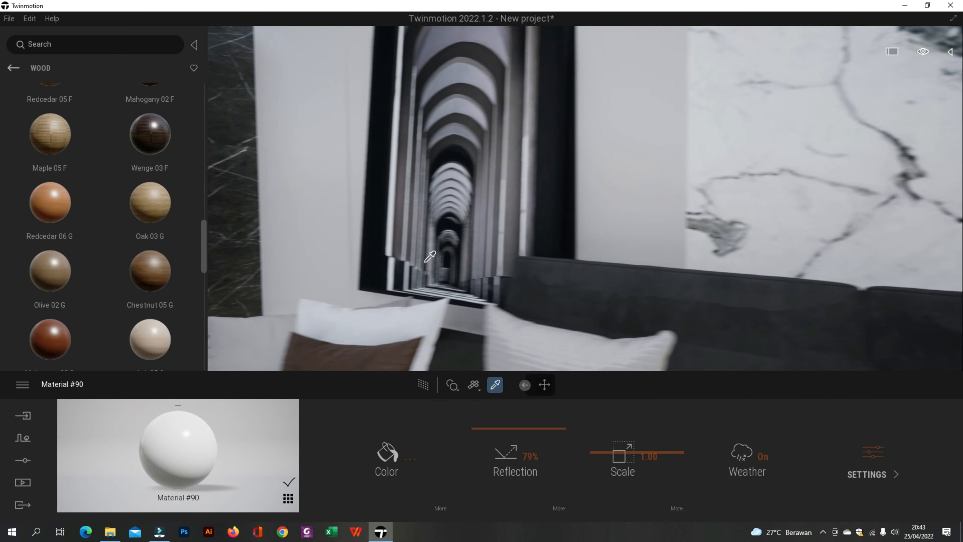
key("s")
mouse_move(420, 245)
right_mouse_down()
mouse_move(425, 258)
mouse_move(561, 315)
mouse_move(529, 247)
mouse_move(529, 289)
right_mouse_up()
key("s")
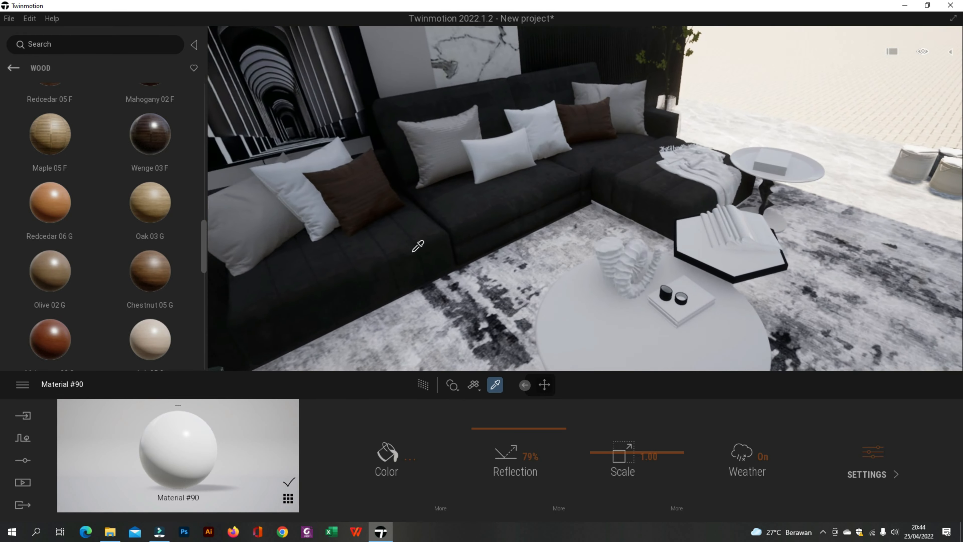
key("w")
left_click(421, 249)
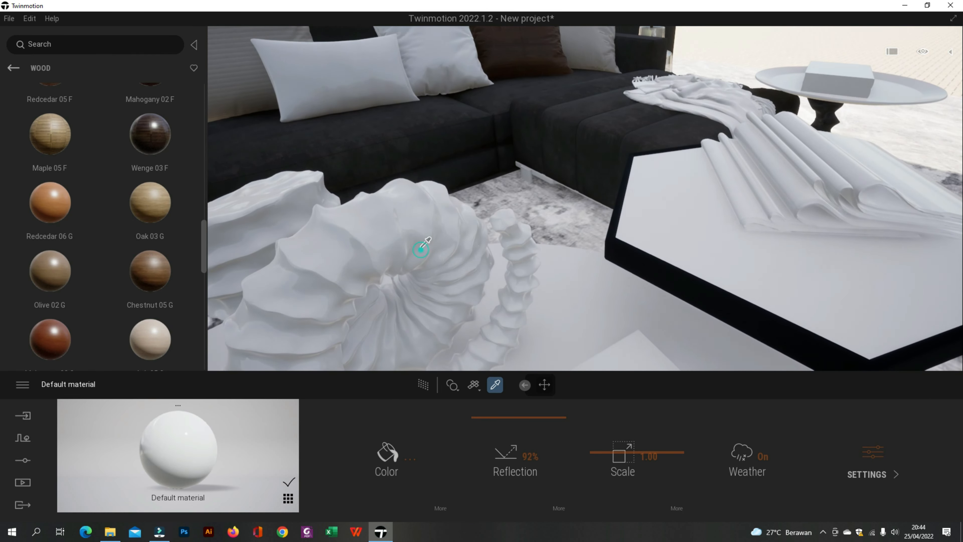
Set the reflection of the small black cups on the coffee table to 64%
mouse_move(501, 318)
middle_mouse_down()
mouse_move(500, 286)
mouse_move(463, 284)
middle_mouse_up()
scroll(500, 286, "down", 3)
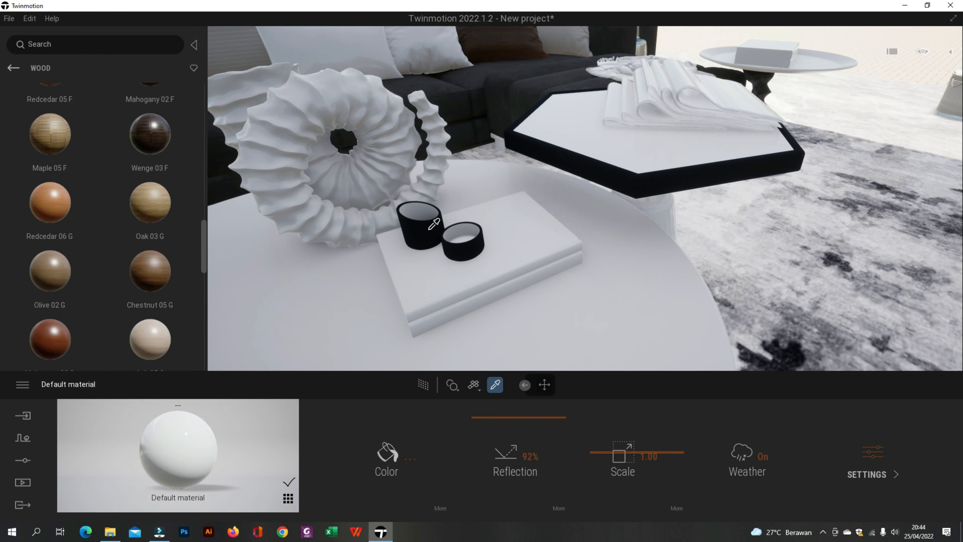
left_click(436, 226)
left_click_drag(482, 475, 491, 444)
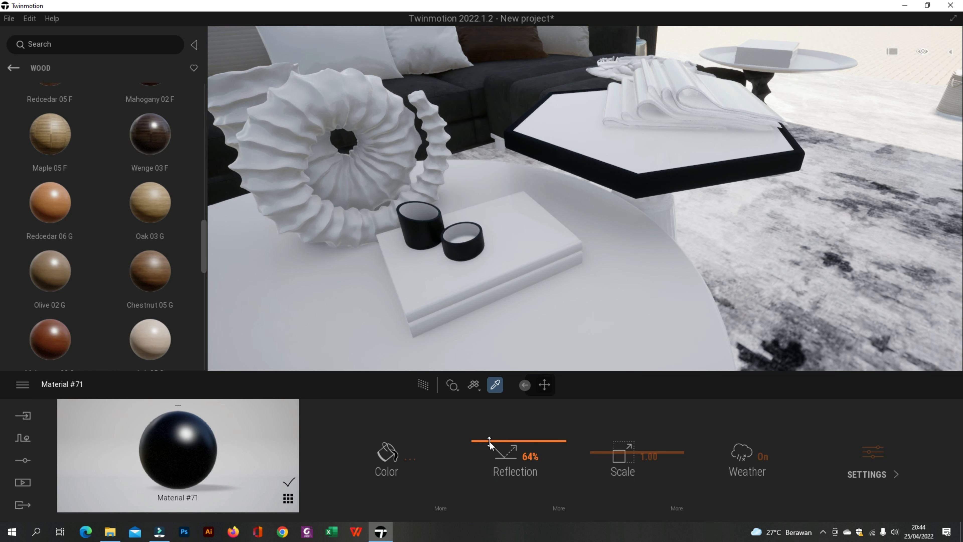
left_click(420, 214)
Quit material picking and open the saved Image1 view from the media images to render the room
scroll(602, 313, "down", 6)
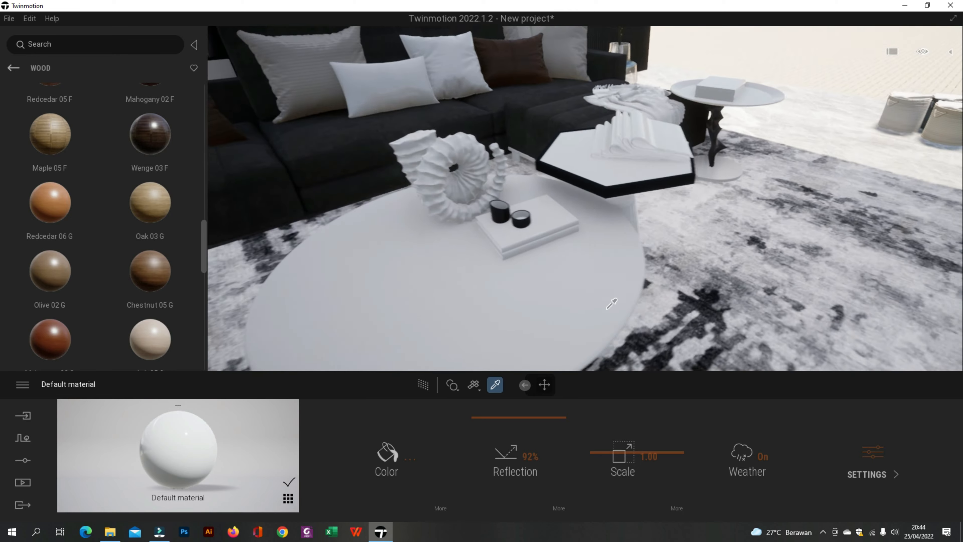
middle_click_drag(607, 114, 483, 178)
scroll(483, 124, "up", 5)
key("Escape")
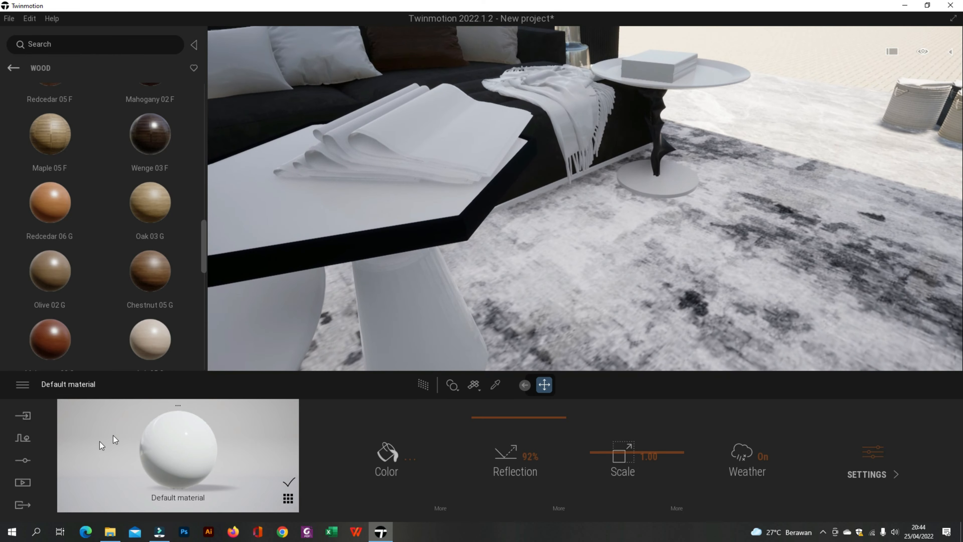
left_click(24, 481)
left_click(227, 462)
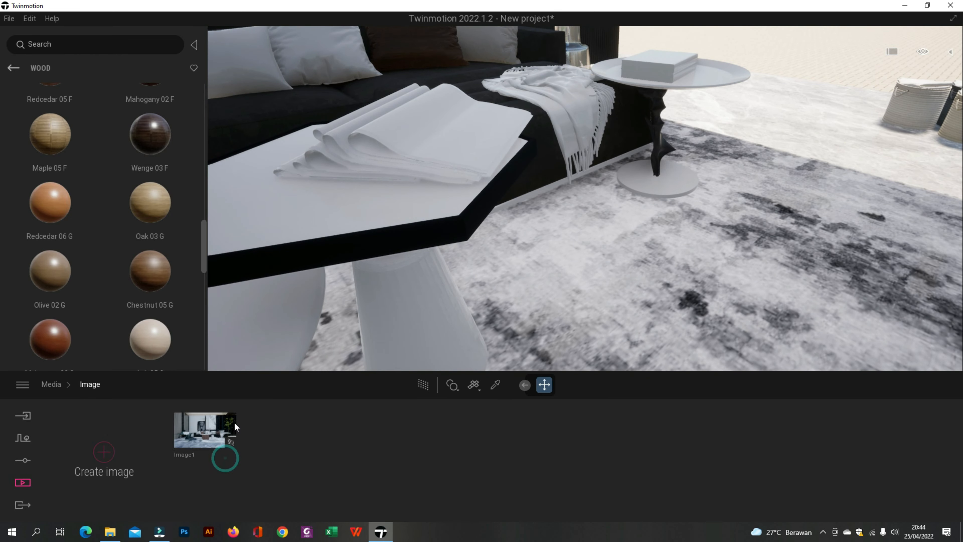
left_click(201, 434)
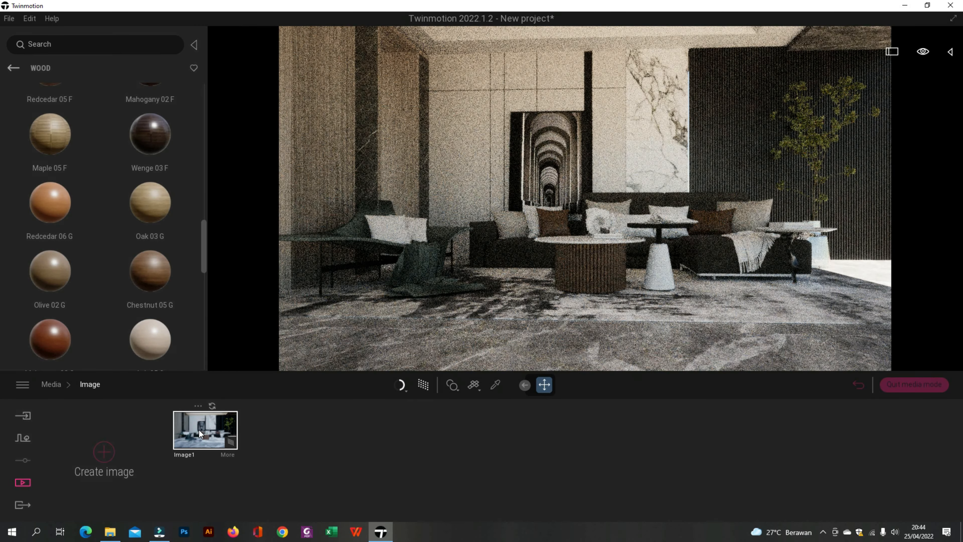
Open the posed humans collection among the library's characters
left_click(15, 69)
left_click(15, 69)
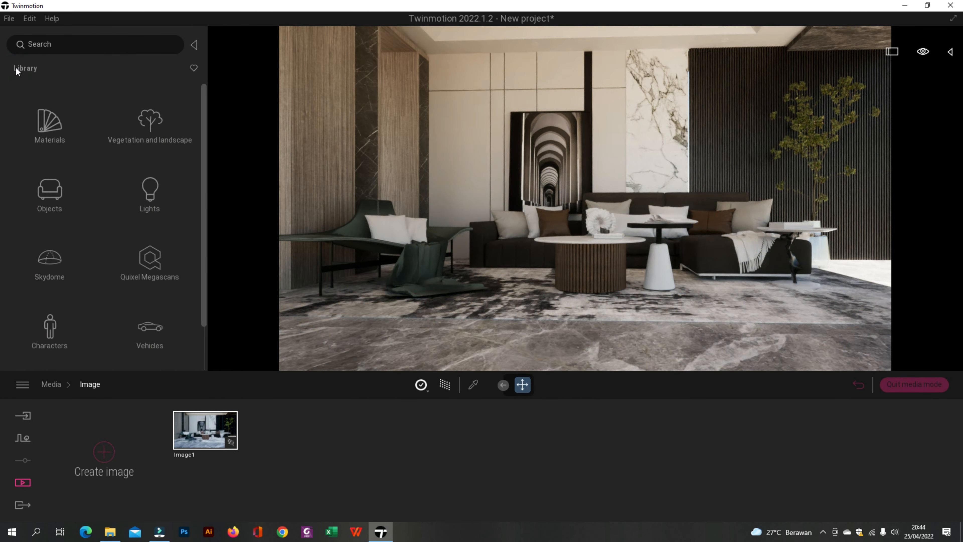
left_click(40, 330)
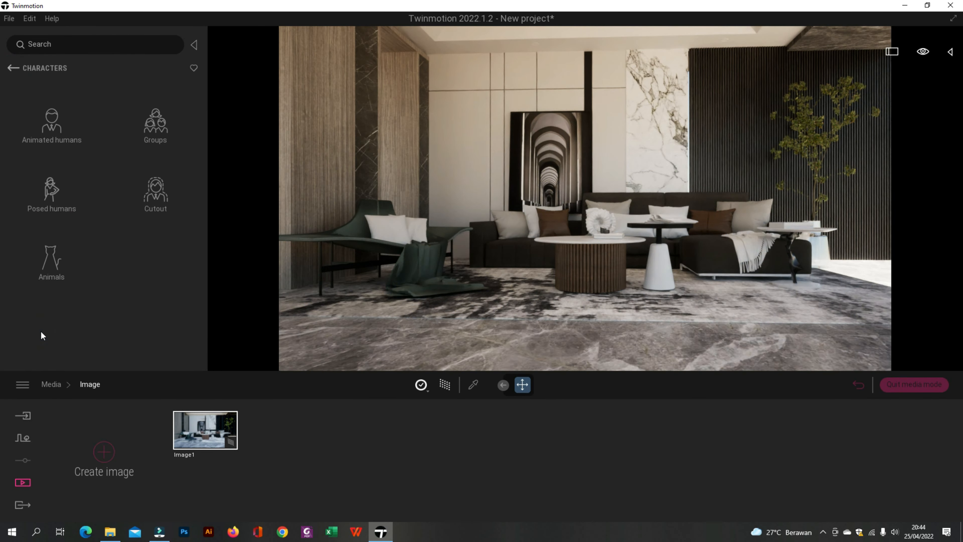
left_click(40, 192)
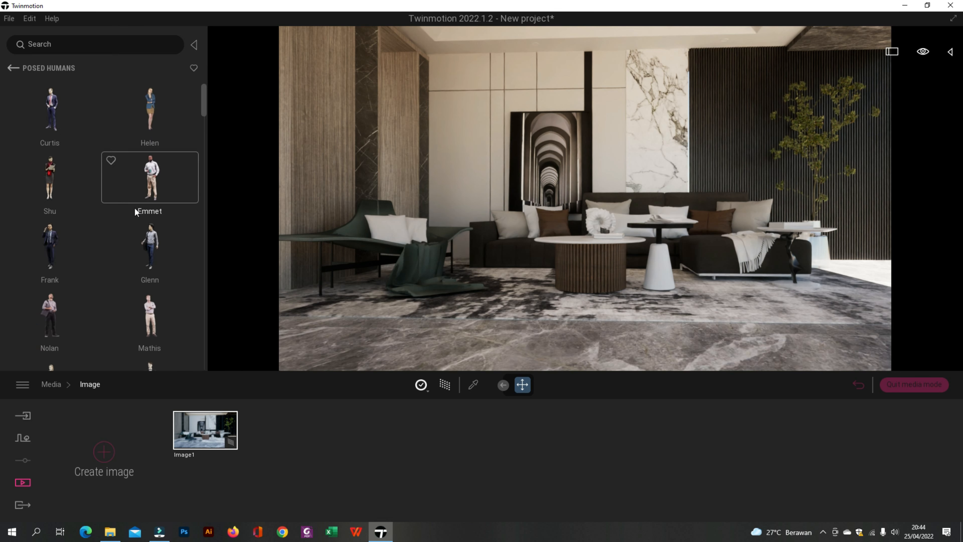
Find the seated man with a laptop, Guo, among the posed humans and place him at the coffee table
scroll(132, 213, "down", 3)
scroll(128, 227, "down", 10)
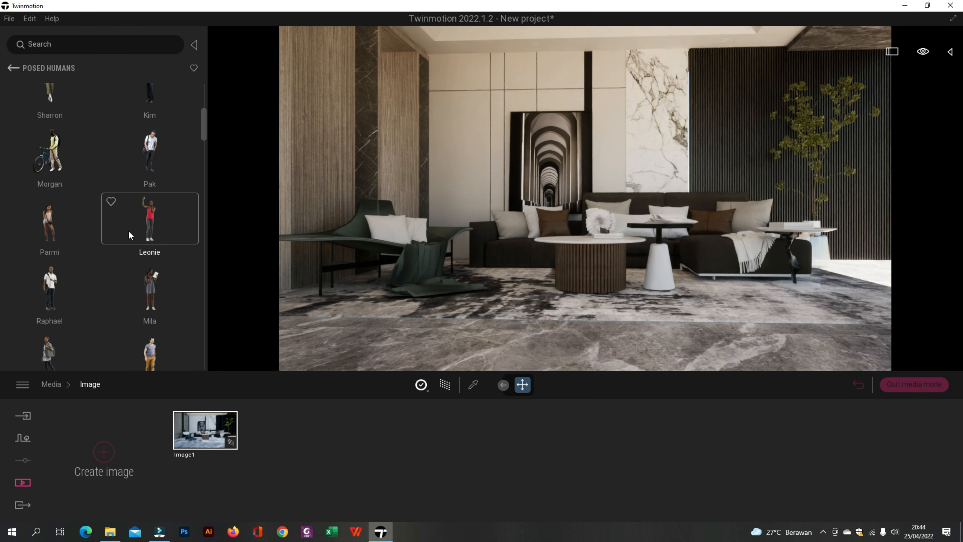
scroll(131, 238, "down", 5)
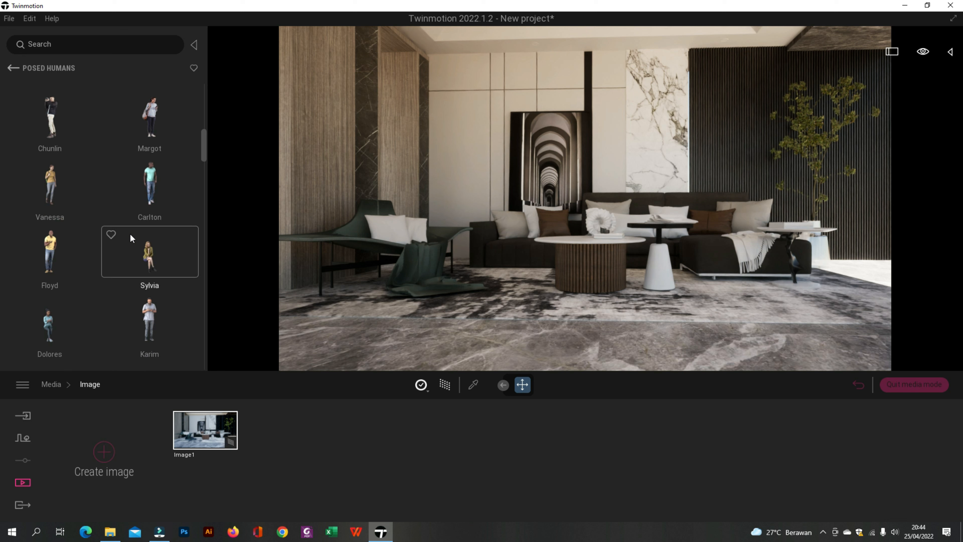
scroll(130, 237, "down", 8)
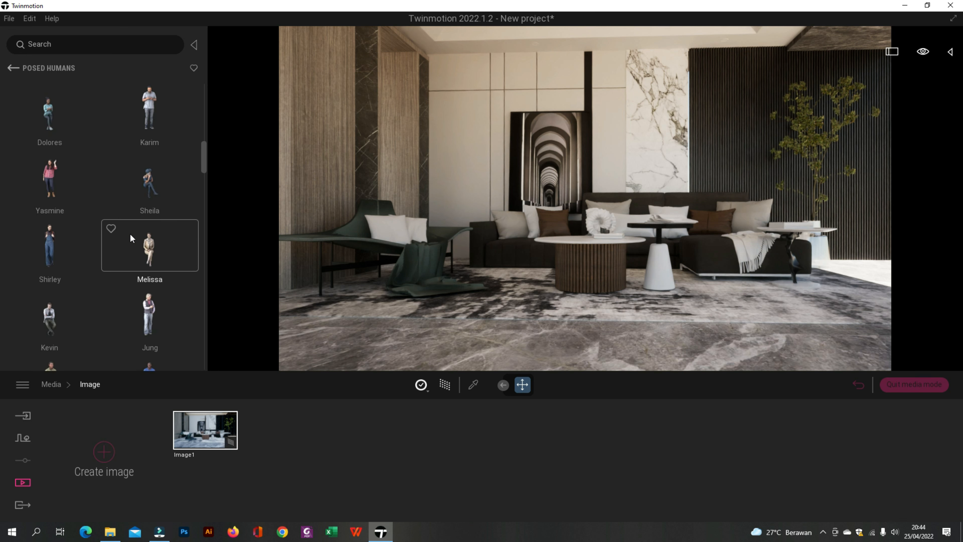
scroll(130, 238, "down", 8)
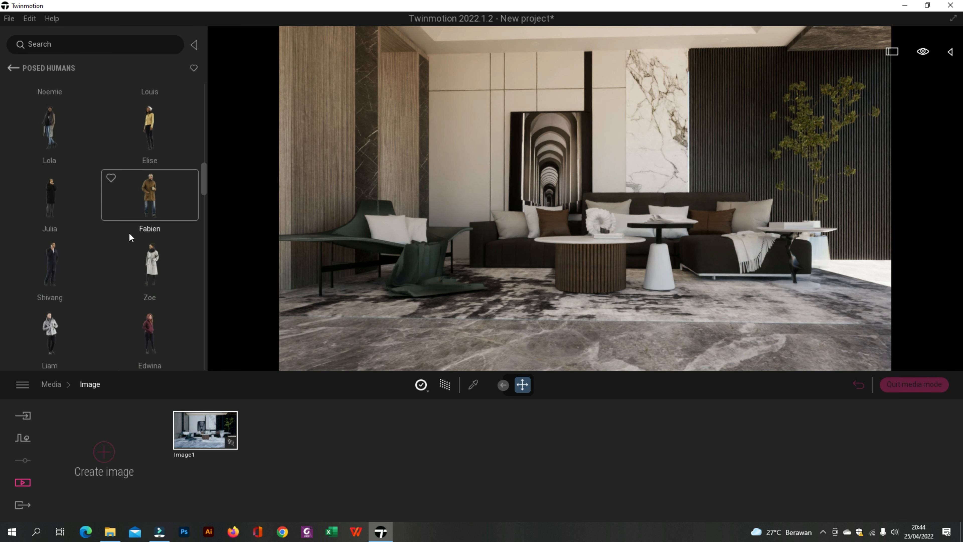
scroll(129, 237, "down", 2)
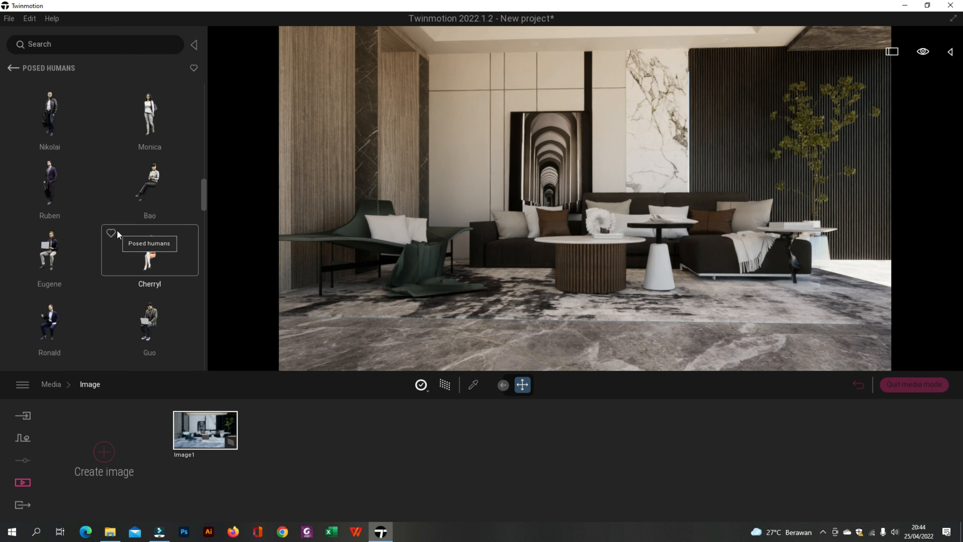
scroll(117, 230, "down", 1)
left_click_drag(145, 257, 646, 244)
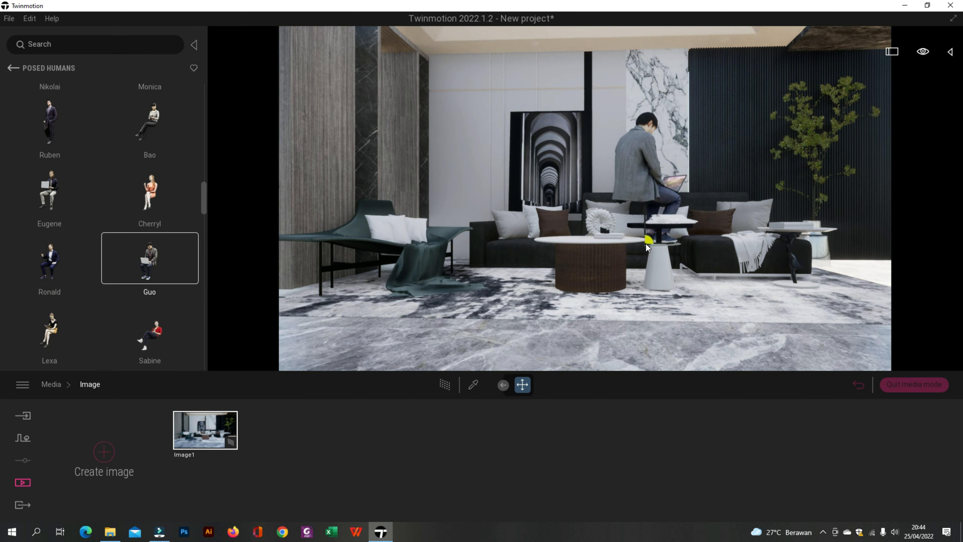
Move the seated man onto the rug between the lounge chair and the coffee table
middle_click_drag(646, 244, 637, 295)
scroll(544, 302, "up", 2)
right_click_drag(544, 302, 534, 306)
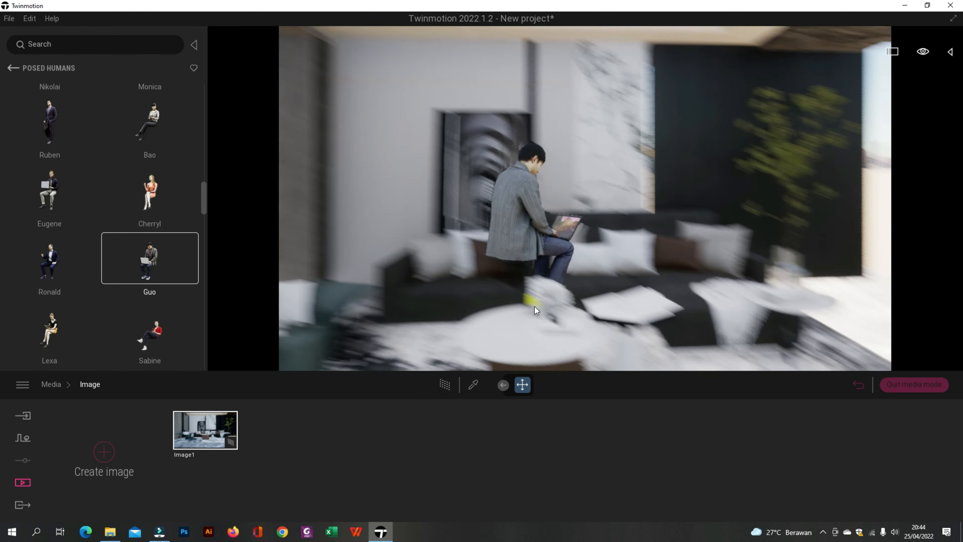
left_click_drag(535, 307, 389, 306)
left_click(387, 319)
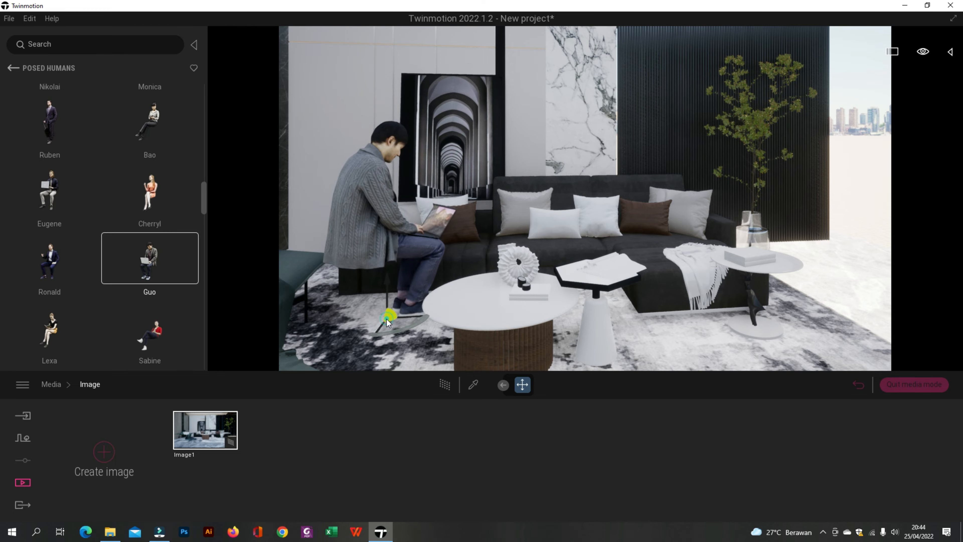
middle_click_drag(387, 318, 426, 303)
Rotate the seated man to face the room and move him in front of the sofa seat nearest the lounge chair
key("Escape")
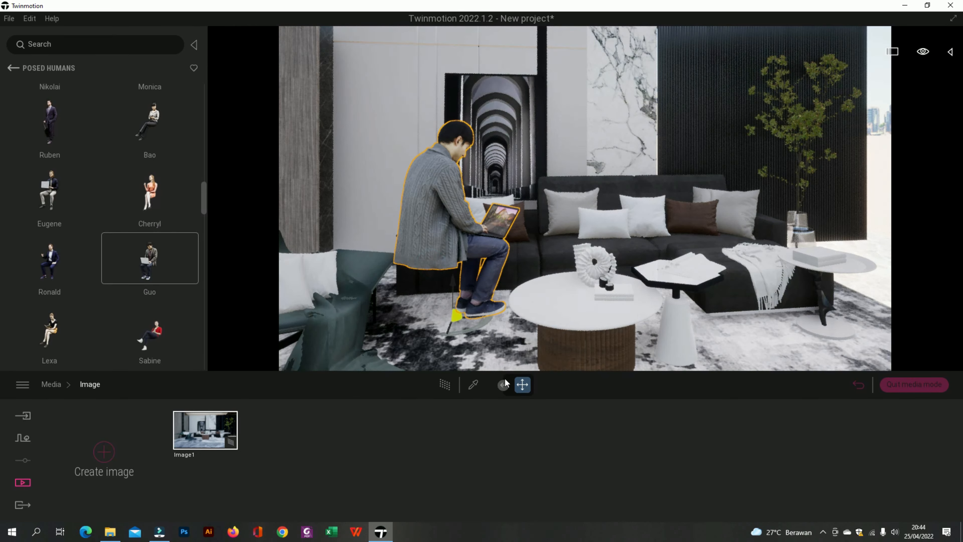
left_click_drag(461, 338, 368, 308)
left_click_drag(453, 329, 495, 290)
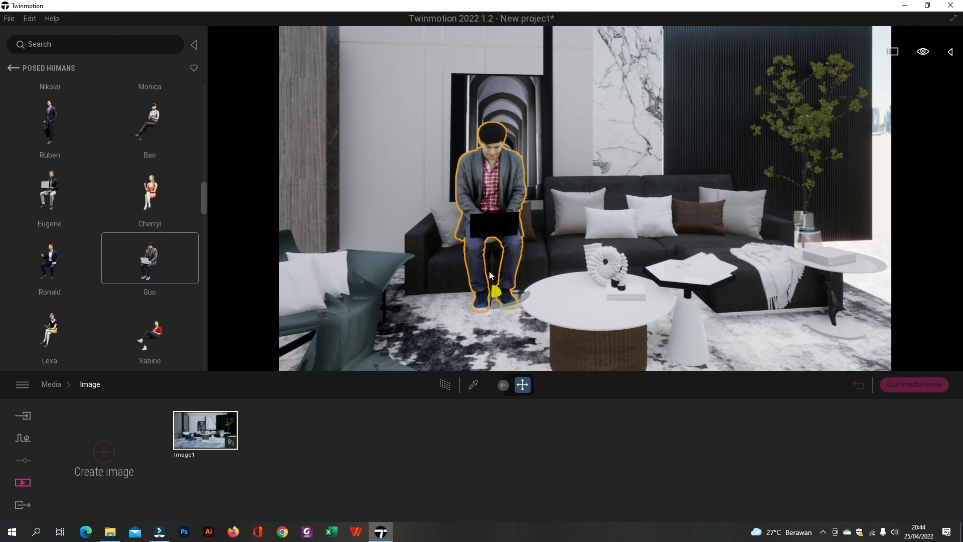
Scale the seated man down uniformly to about 0.71 so he fits the sofa
key("a")
key("w")
key("w")
right_click_drag(499, 284, 492, 280)
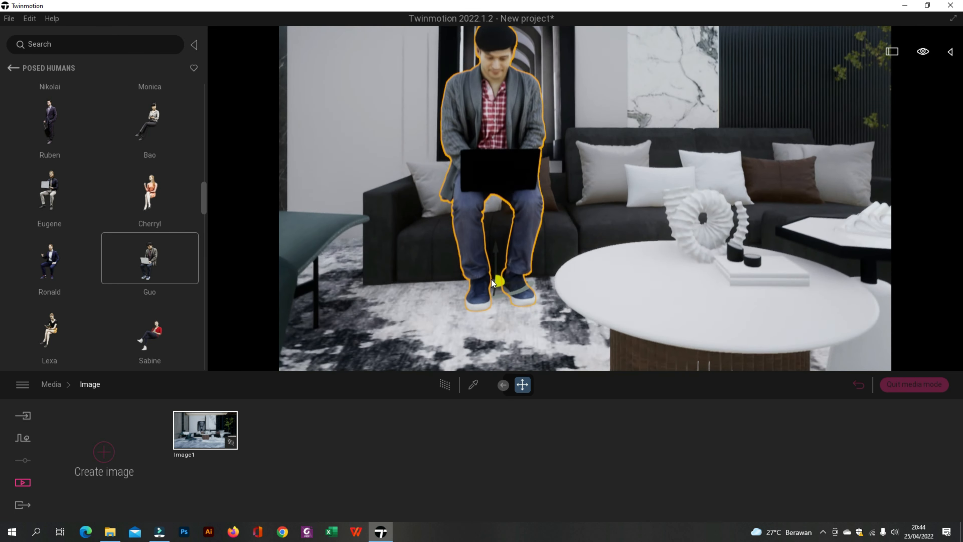
key("a")
left_click(503, 386)
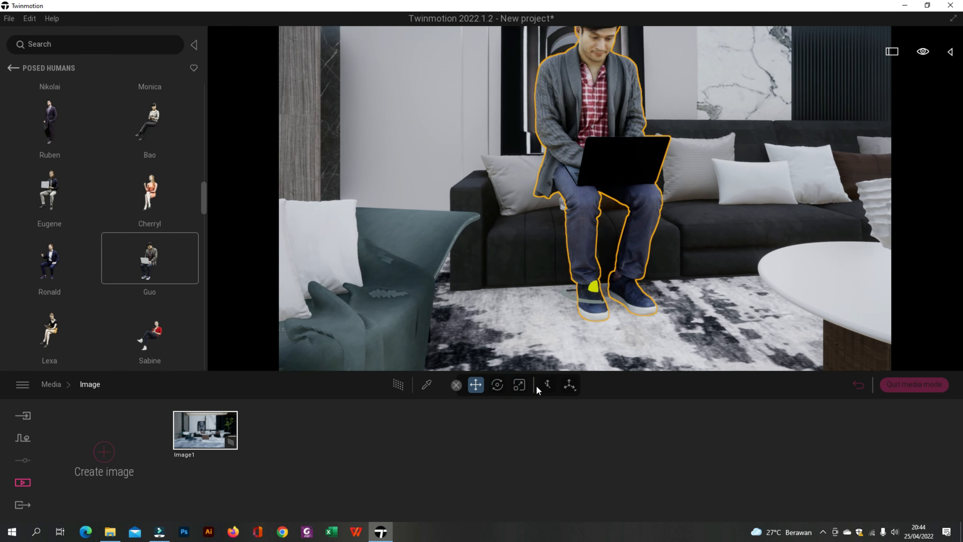
left_click(519, 384)
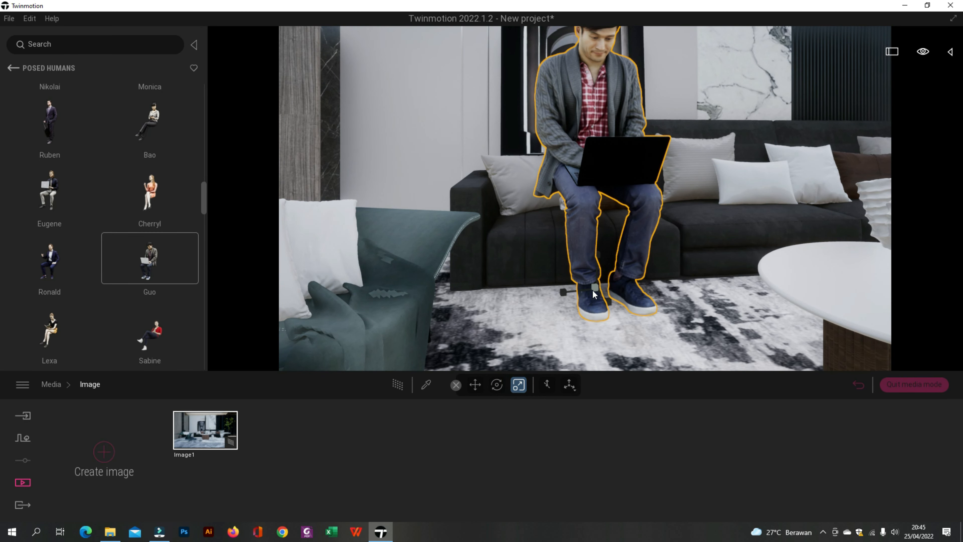
left_click_drag(593, 289, 580, 320)
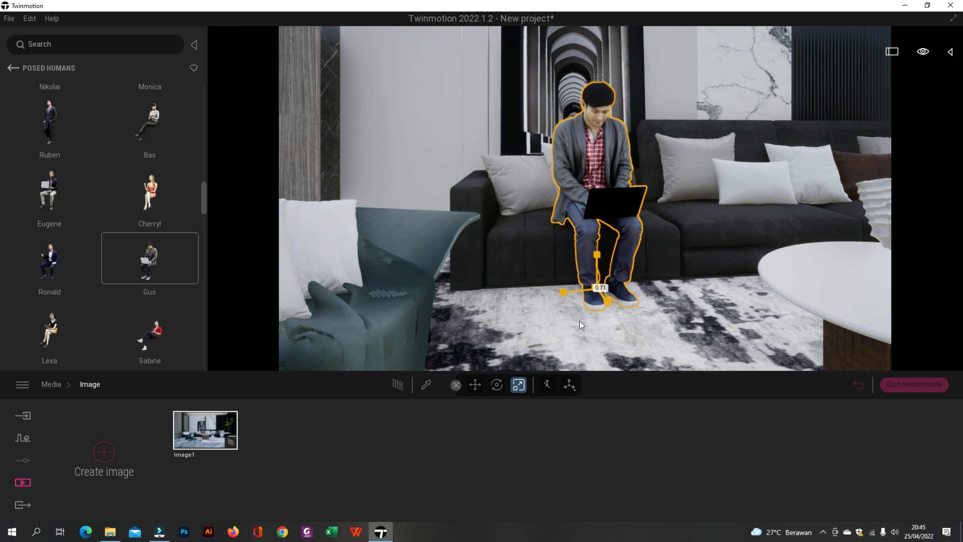
Slide the seated man along the sofa towards the white cushions, turn on the path tracer and return to the media categories
left_click(478, 384)
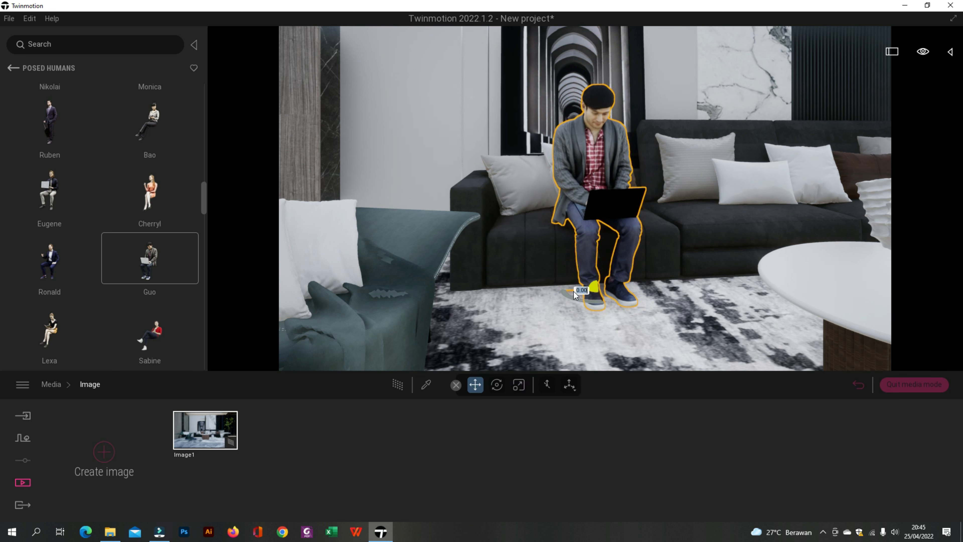
left_click_drag(575, 294, 759, 287)
left_click(398, 385)
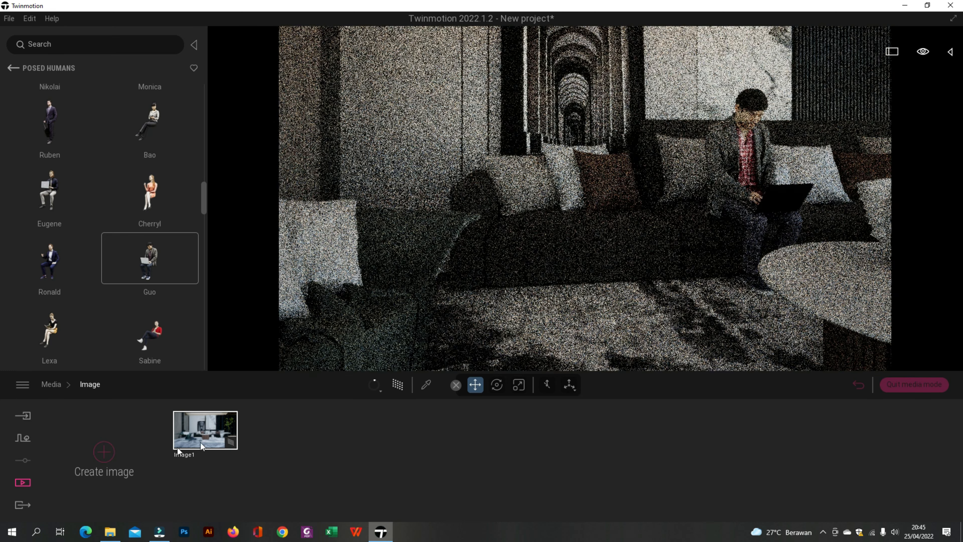
left_click(28, 483)
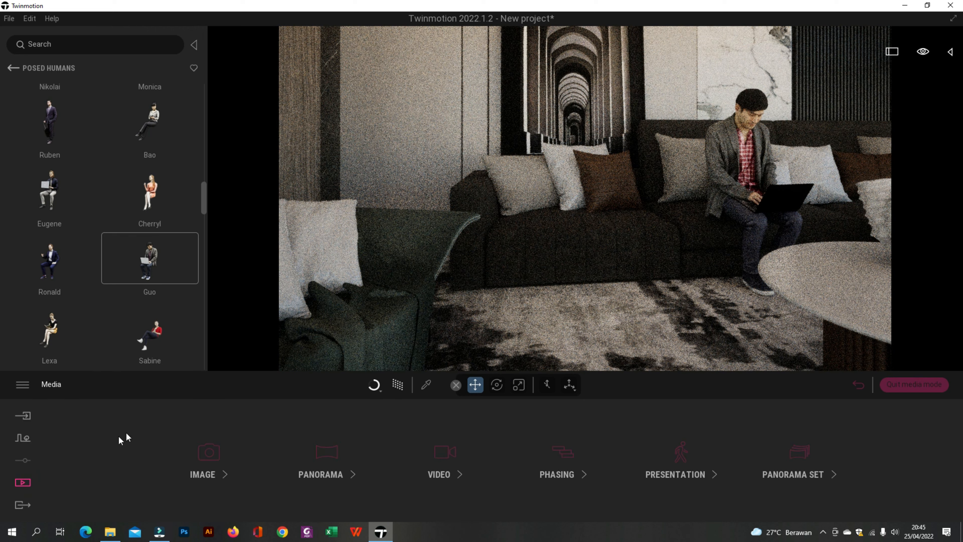
Recall the saved Image1 view, move the seated man to the sofa end nearest the lounge chair, and turn the path tracer back on
left_click(216, 458)
left_click(204, 441)
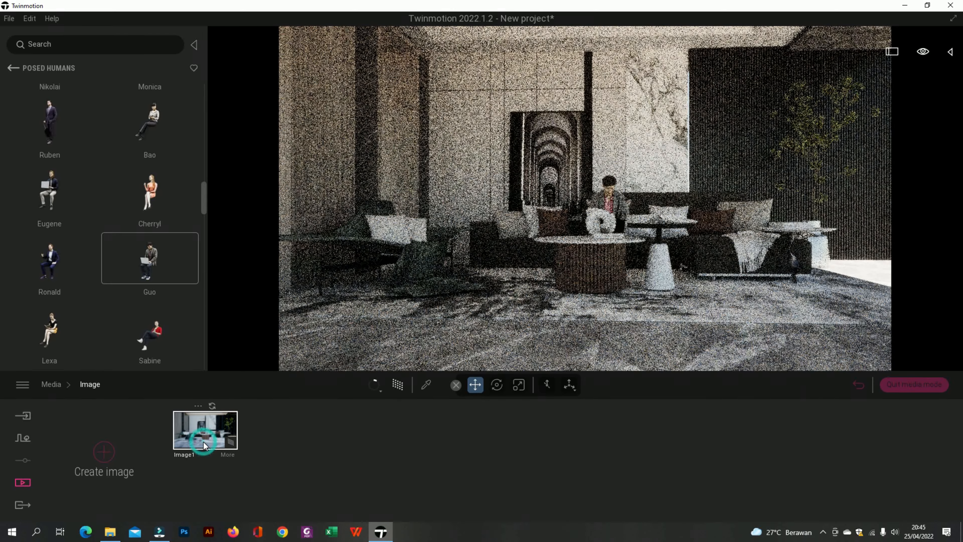
left_click(609, 206)
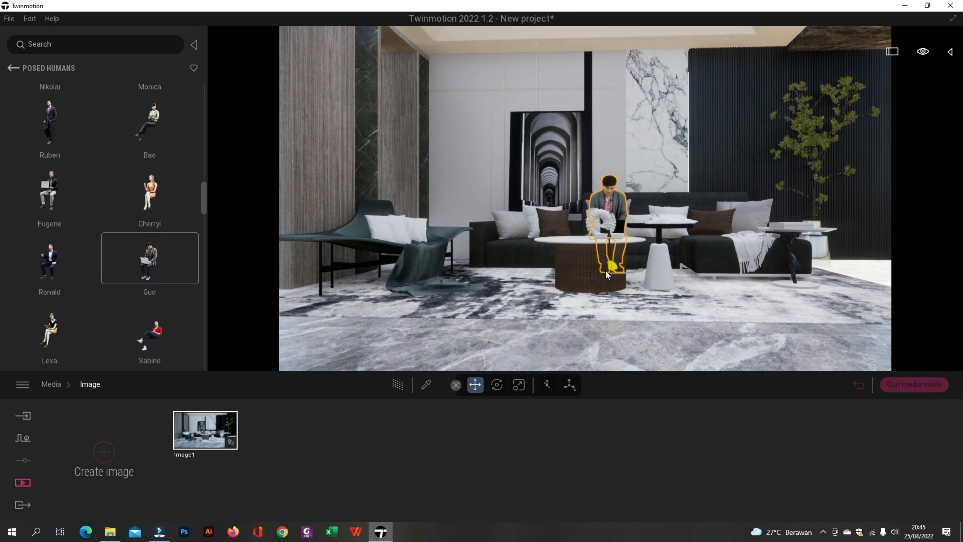
left_click_drag(633, 272, 539, 262)
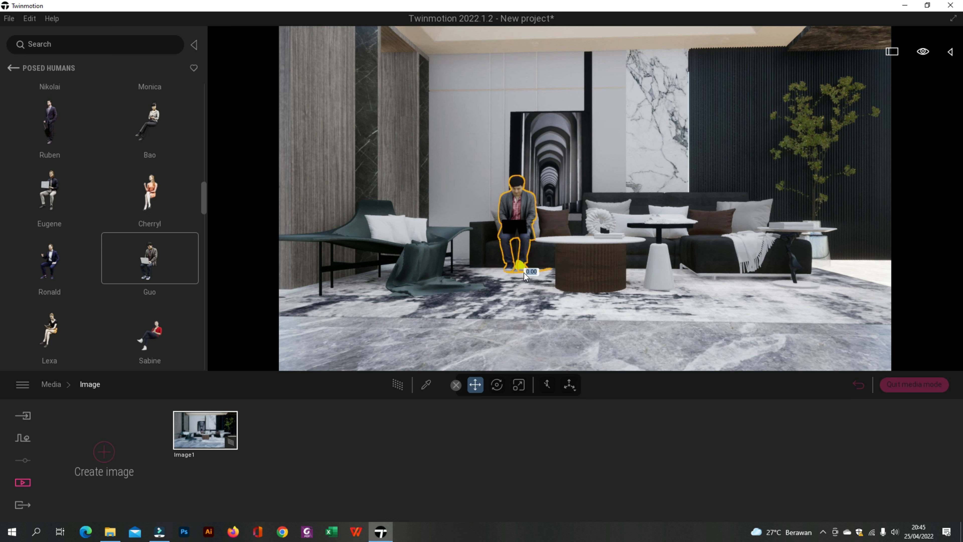
key("r")
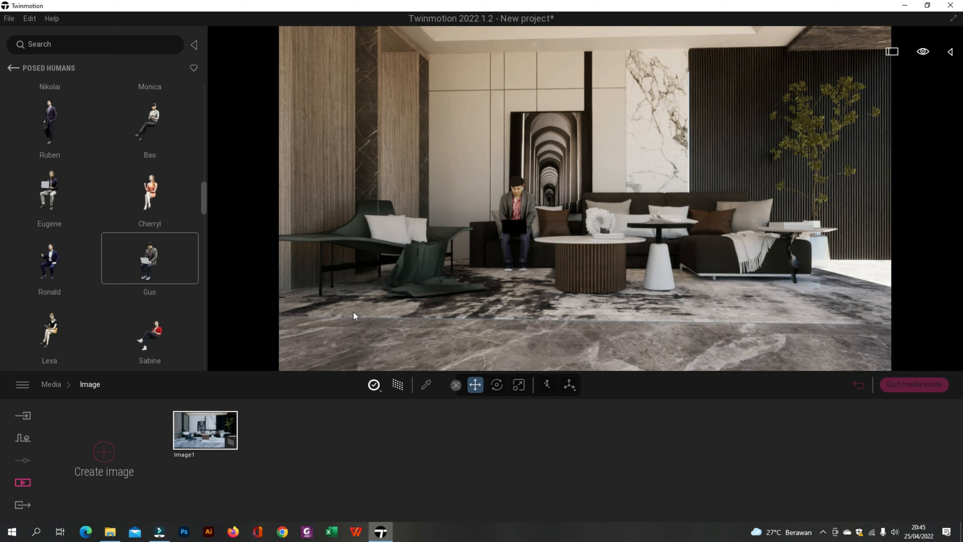
In Image1's location settings, set the time of day to 15:57
left_click(230, 458)
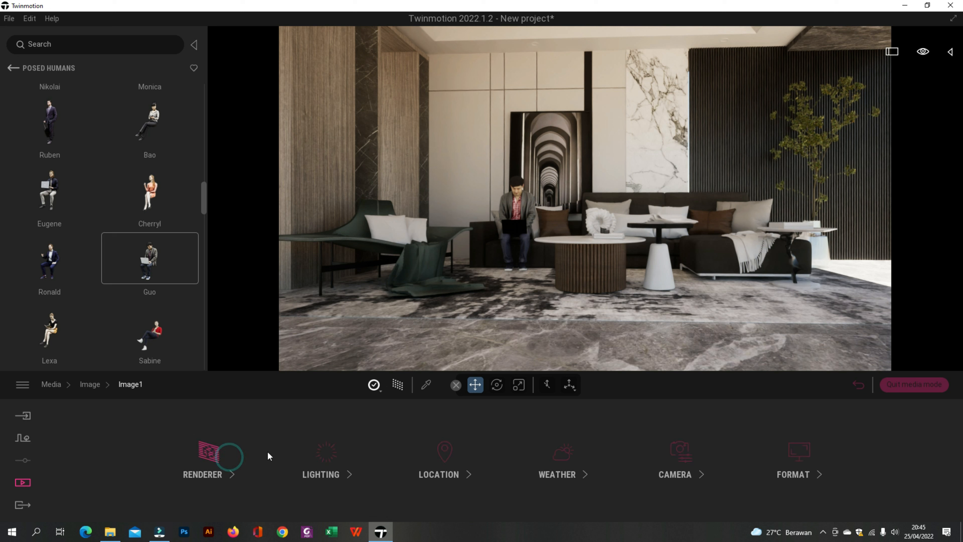
left_click(330, 460)
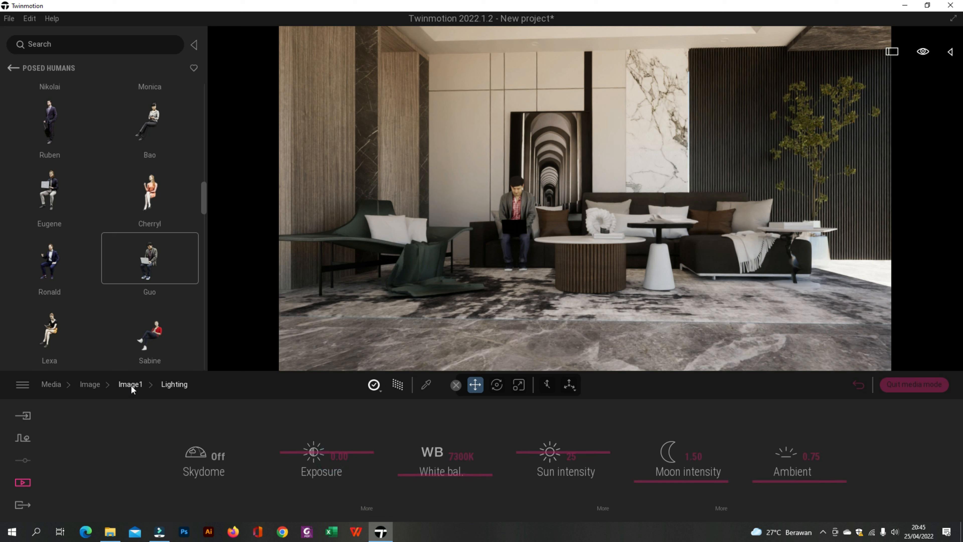
left_click(131, 385)
left_click(469, 460)
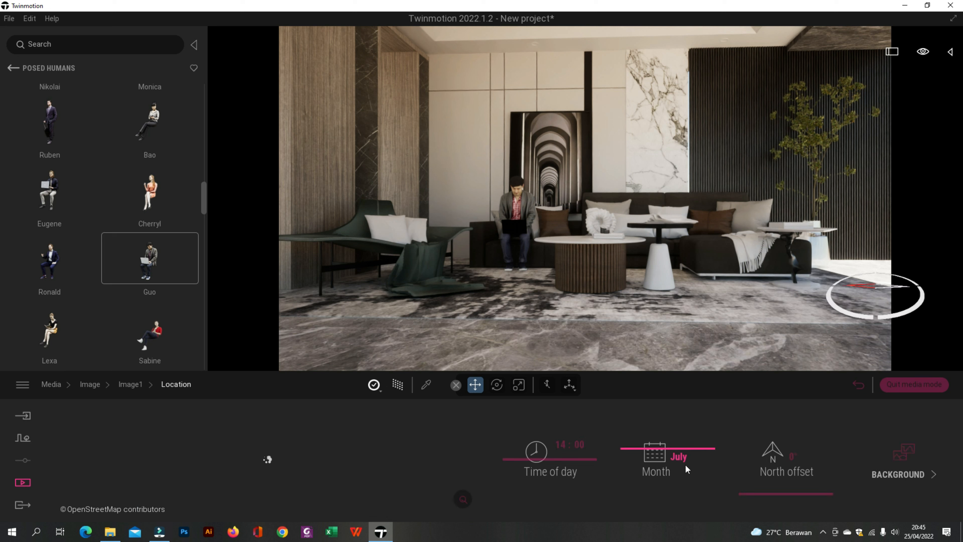
left_click_drag(530, 453, 524, 465)
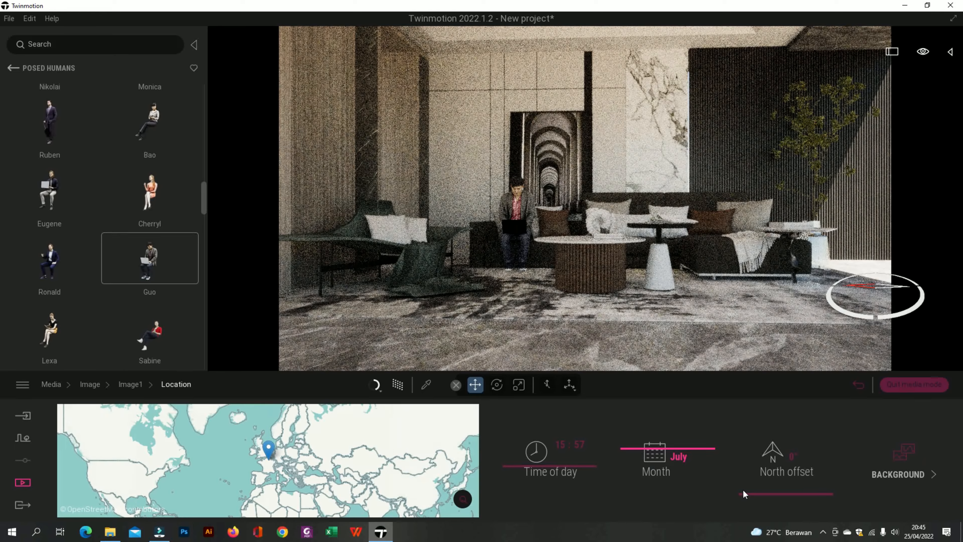
left_click_drag(749, 477, 744, 510)
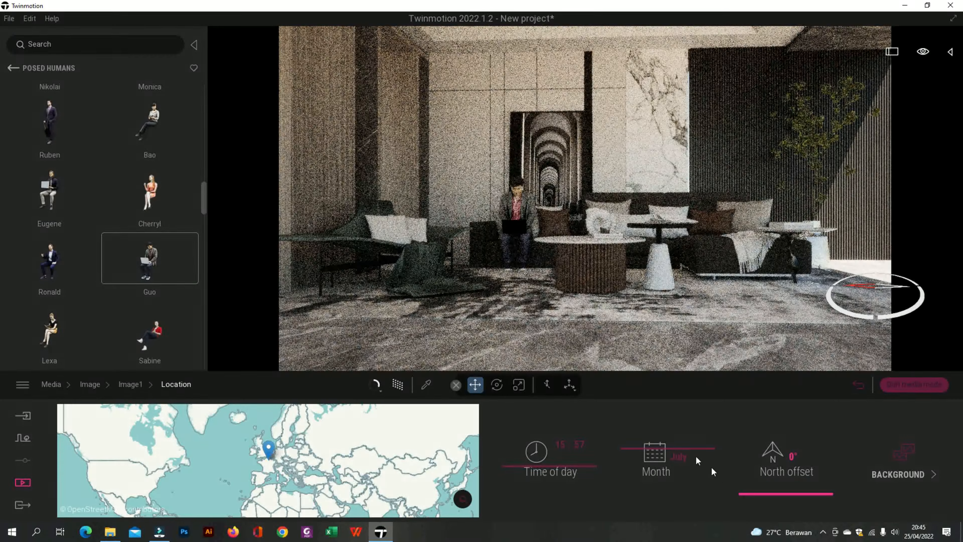
Try March as the month for the sunlight, then set the month to April
left_click_drag(630, 454, 629, 470)
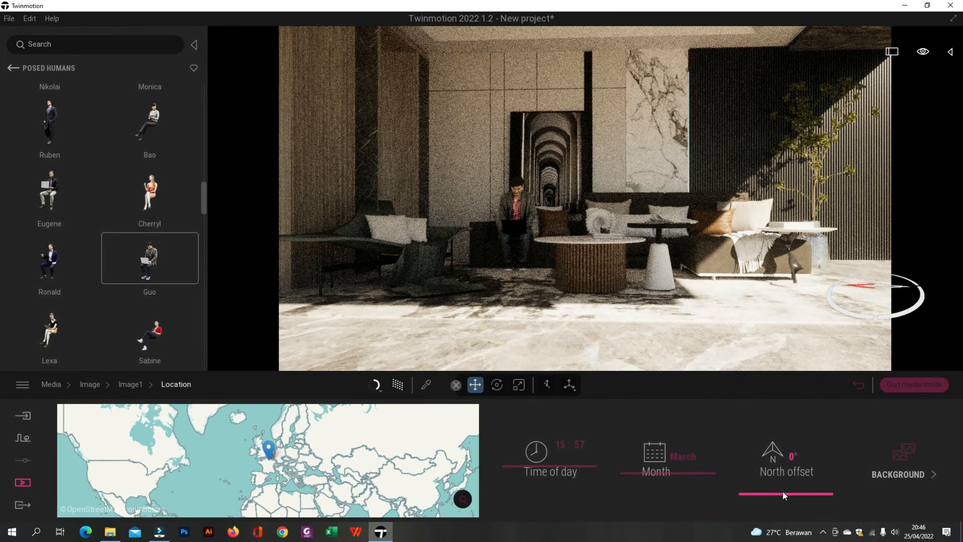
mouse_move(784, 493)
left_mouse_down()
mouse_move(778, 487)
mouse_move(776, 497)
left_mouse_up()
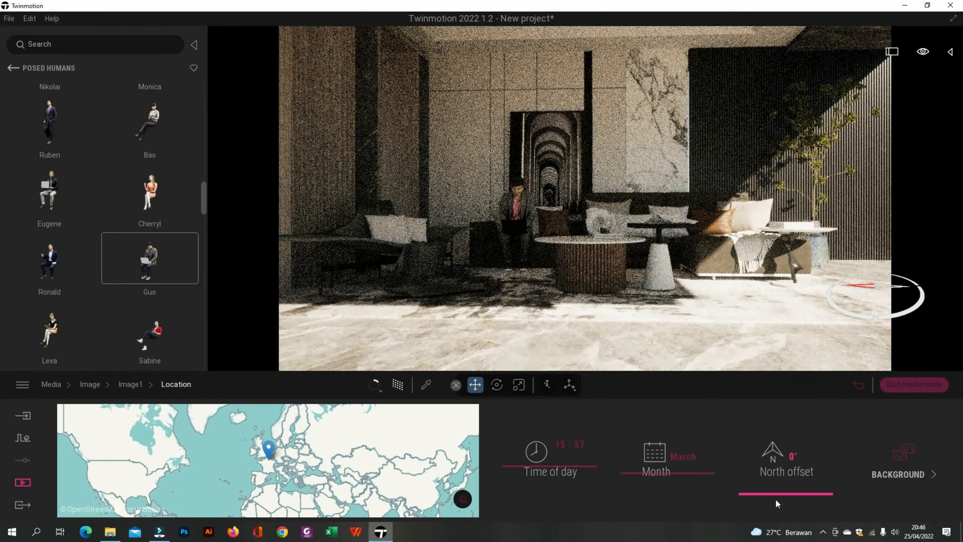
left_click_drag(645, 458, 638, 462)
left_click_drag(635, 456, 639, 470)
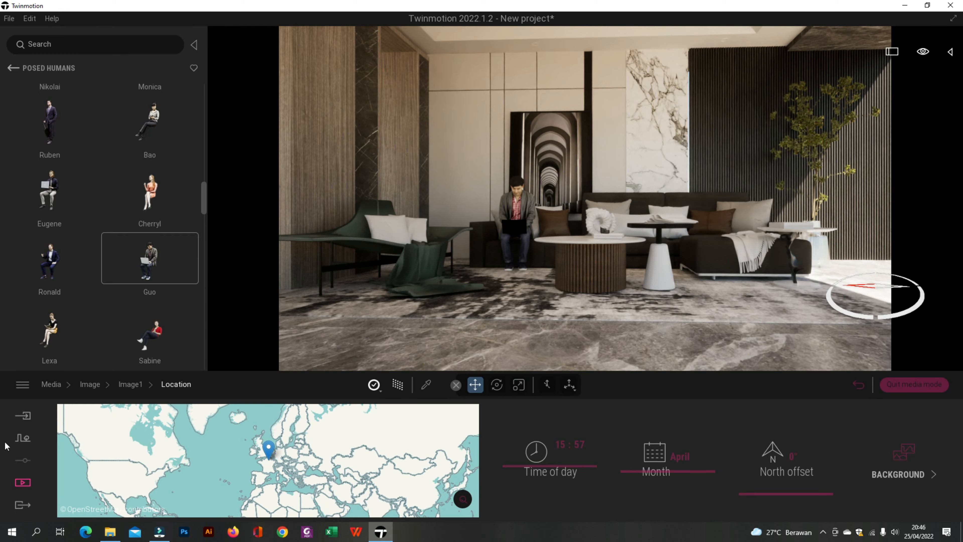
Return to the saved images and restart the path-traced preview of the living room
left_click(24, 488)
left_click(209, 455)
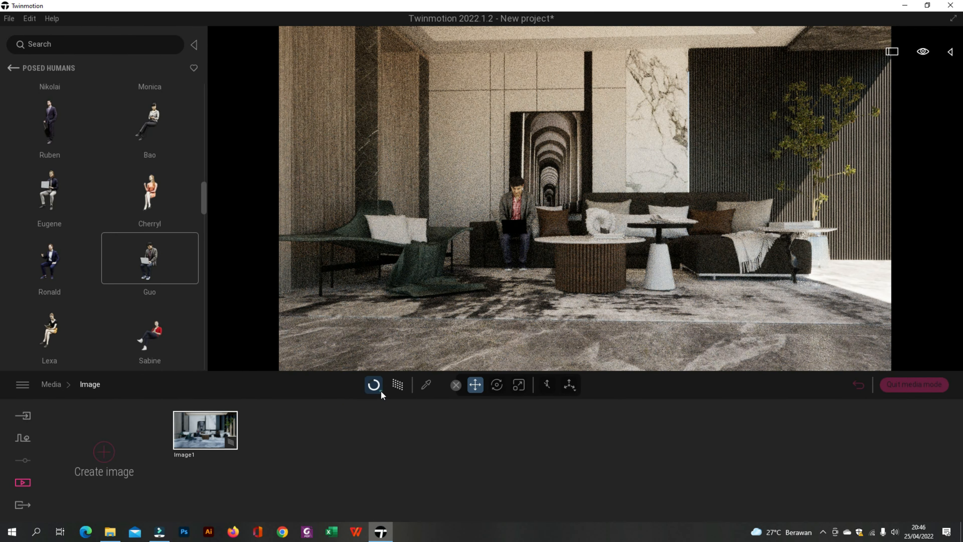
left_click(374, 385)
left_click(363, 340)
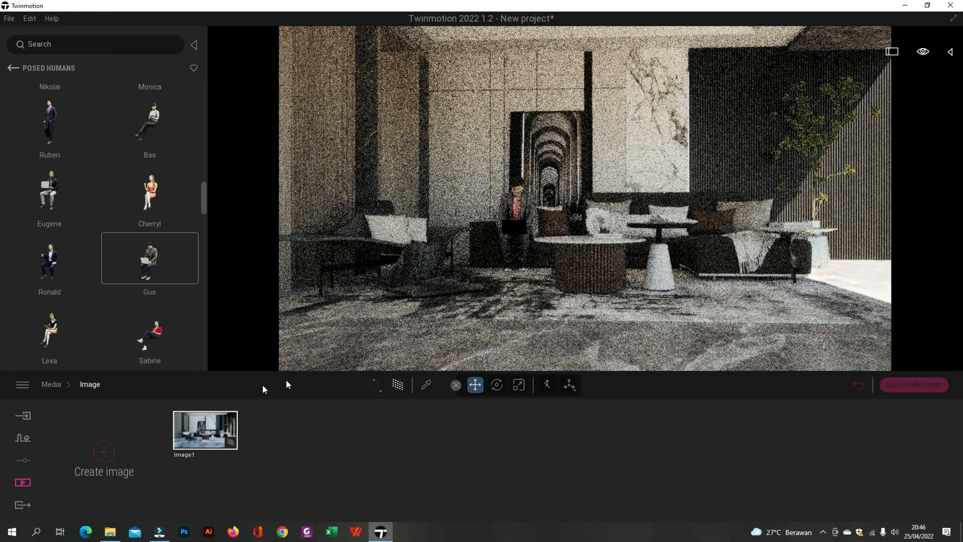
Add Image1 to the local image export
left_click(22, 504)
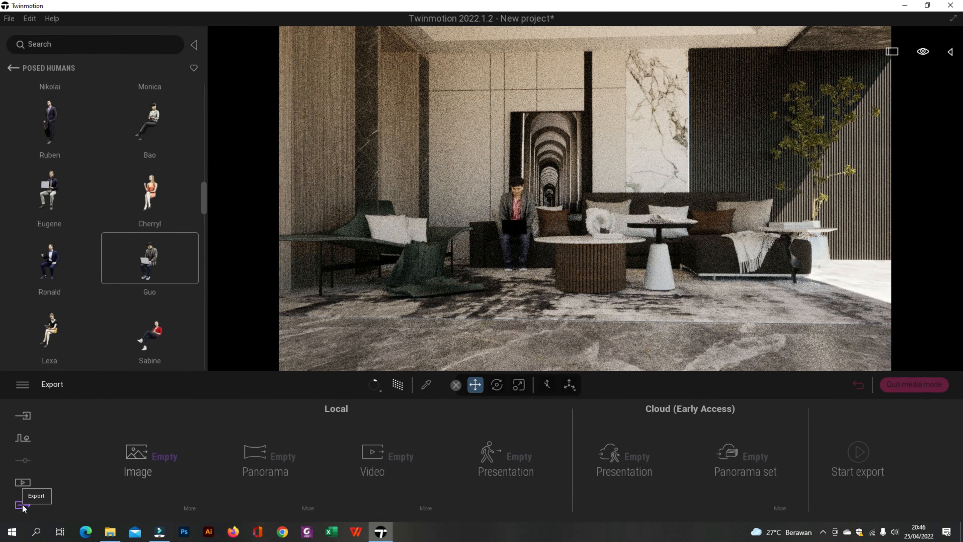
left_click(169, 459)
left_click(150, 164)
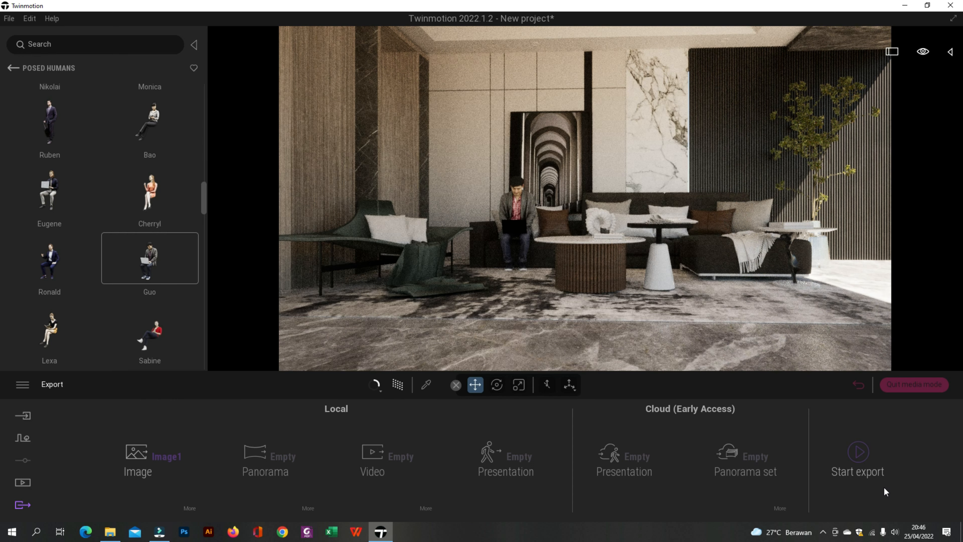
Start the export and save the render in the 7097 SketchUp living room model folder inside Signata
left_click(905, 481)
left_click(866, 456)
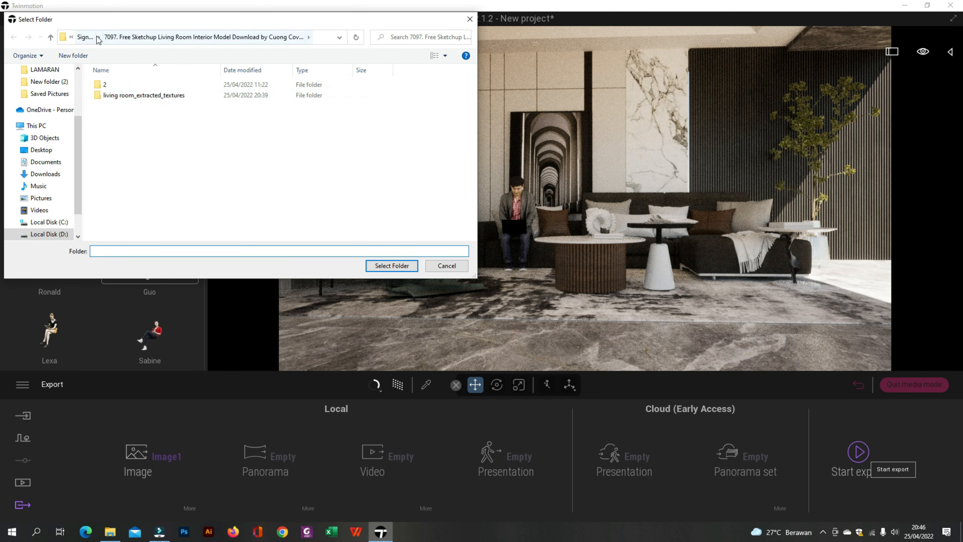
left_click(88, 38)
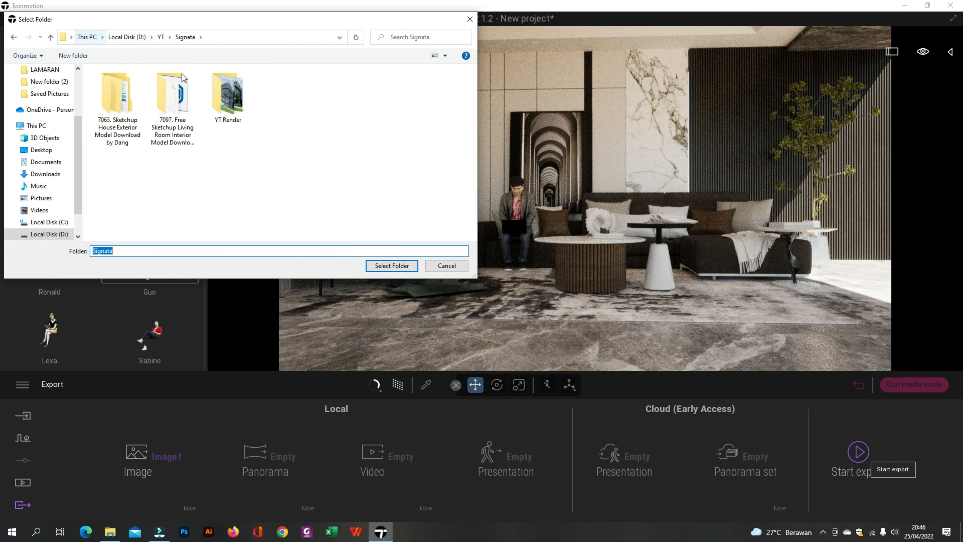
double_click(188, 87)
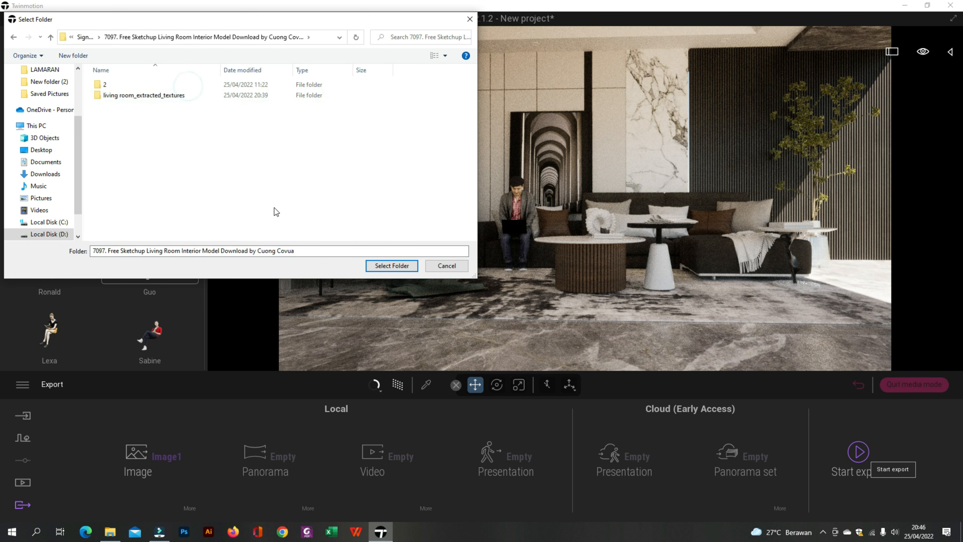
left_click(401, 266)
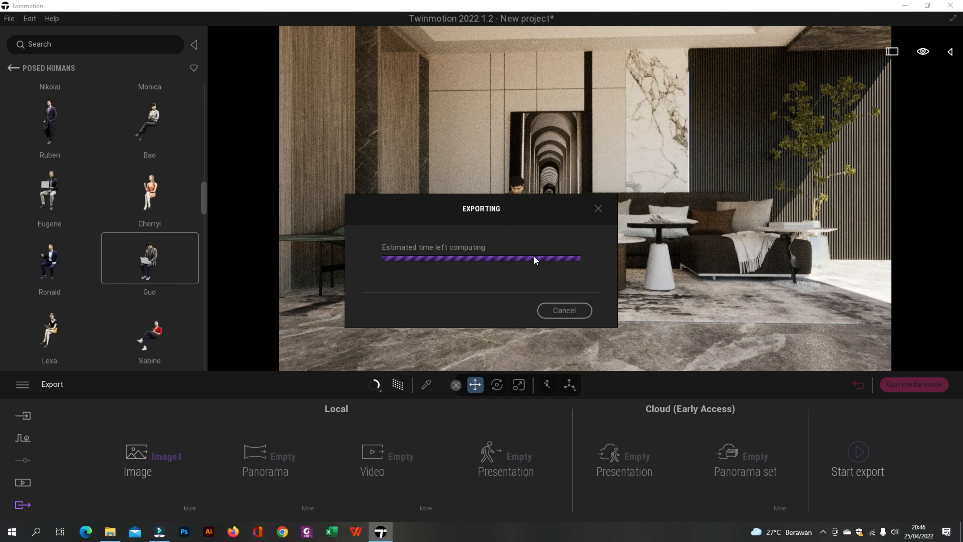